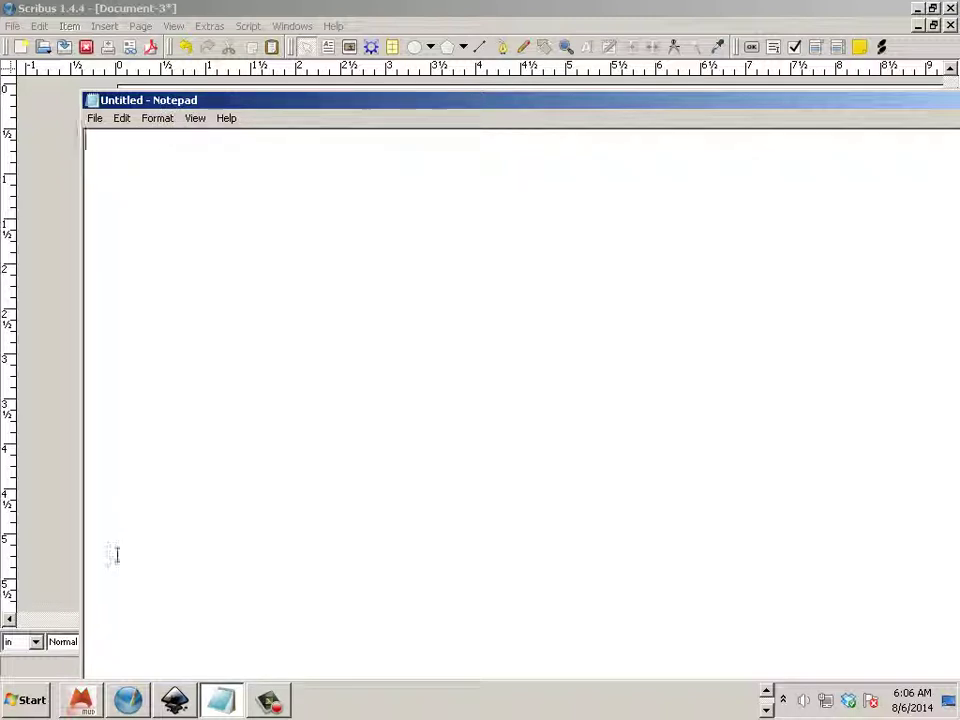
Bring the running Firefox window to the front.
left_click(26, 700)
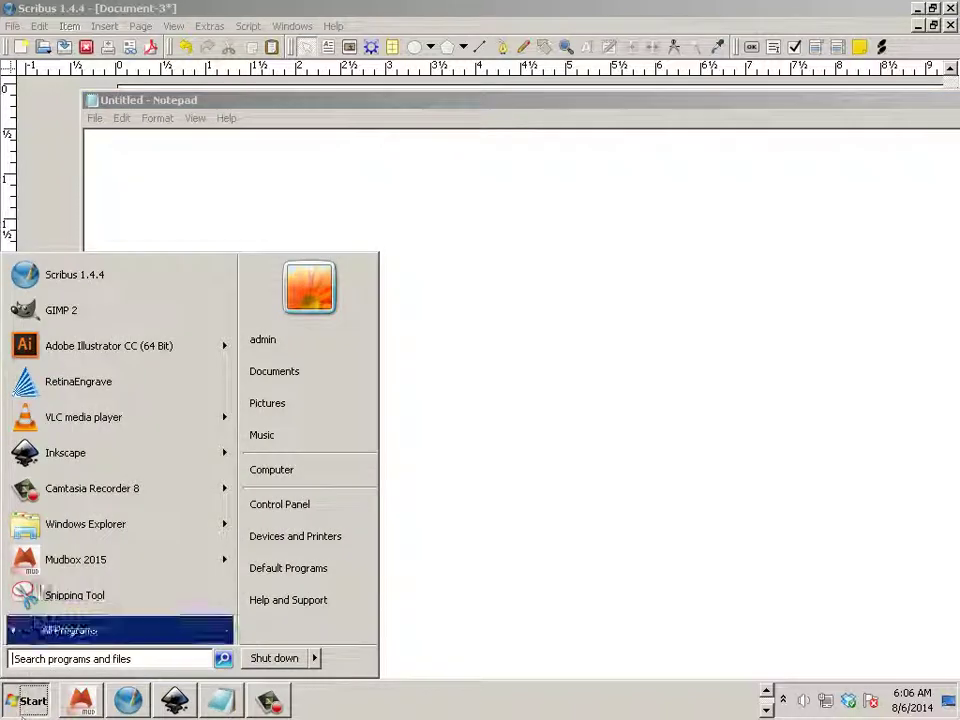
left_click(97, 632)
left_click(527, 594)
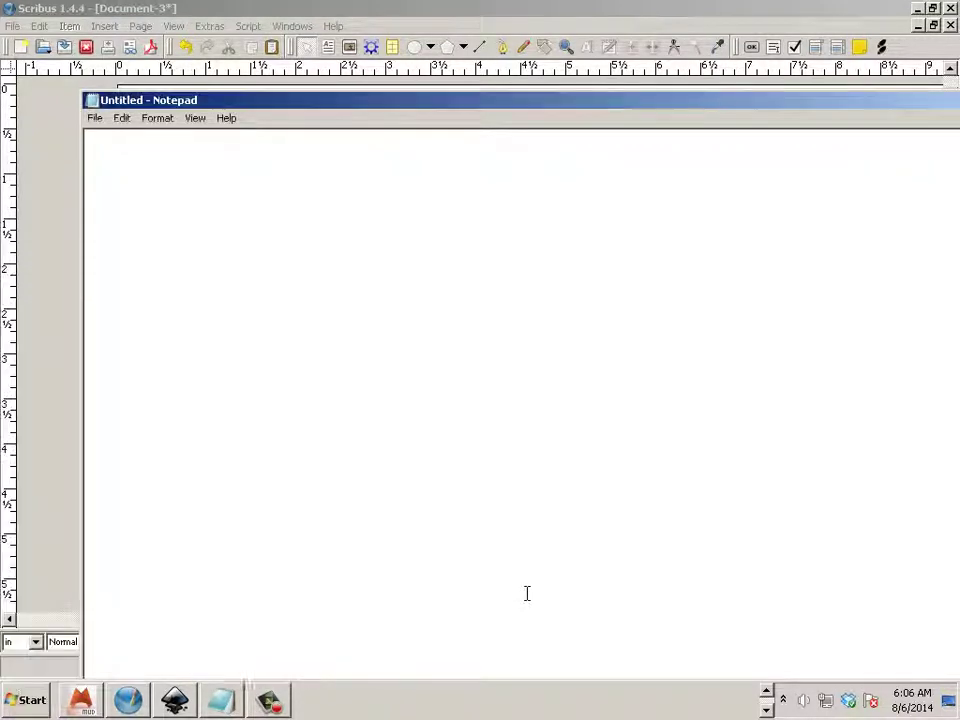
left_click(760, 702)
left_click(766, 692)
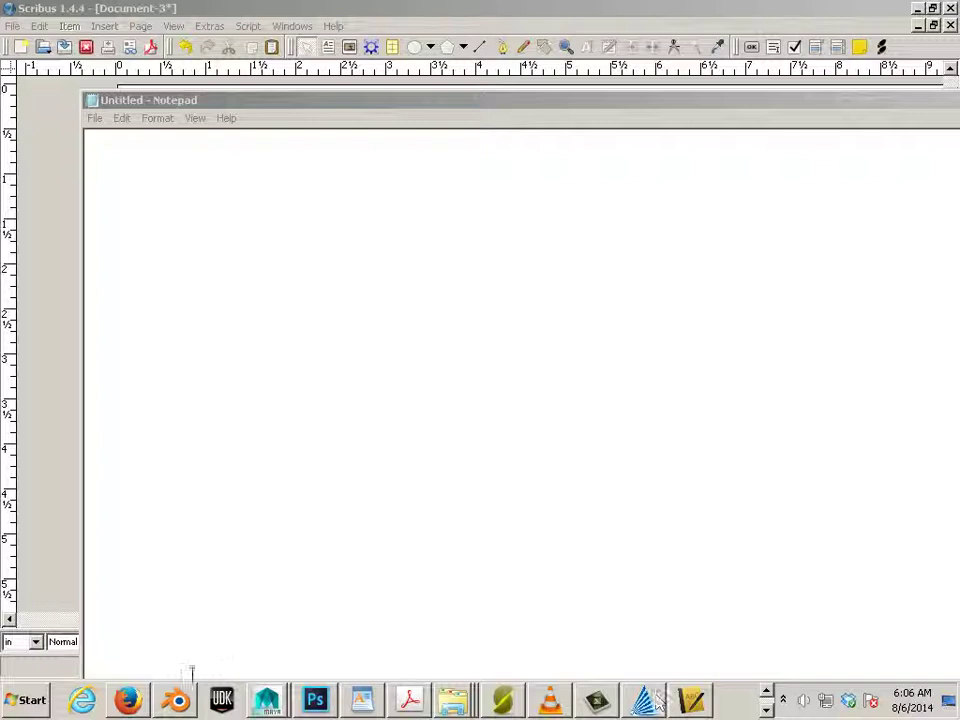
left_click(135, 702)
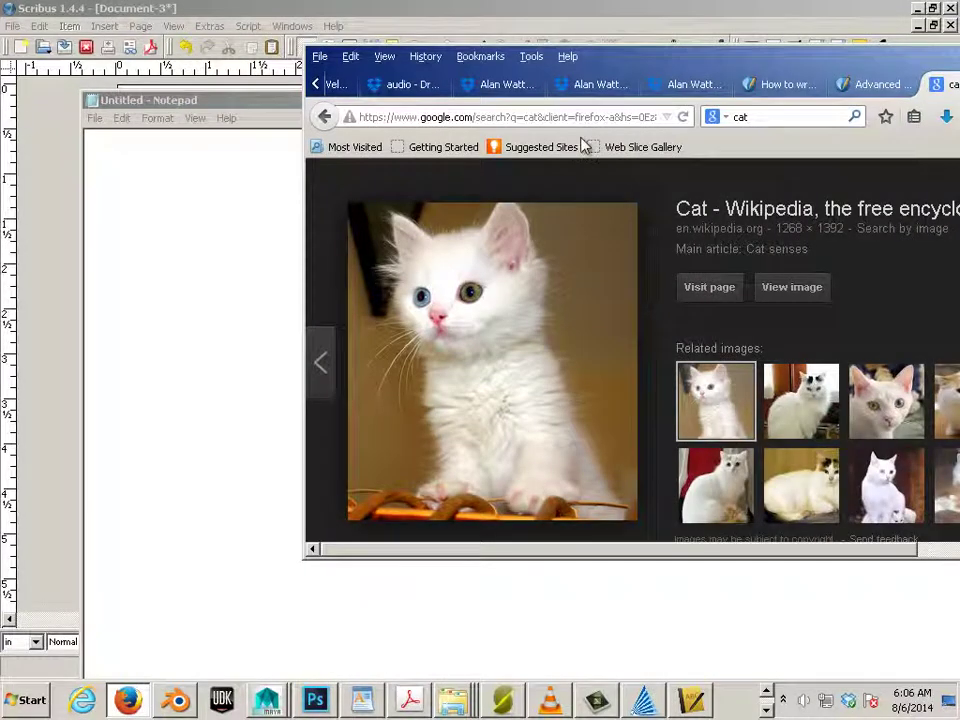
Search Google for 'aesop fable' and open the Aesop's Fables Online Collection result.
left_click(736, 122)
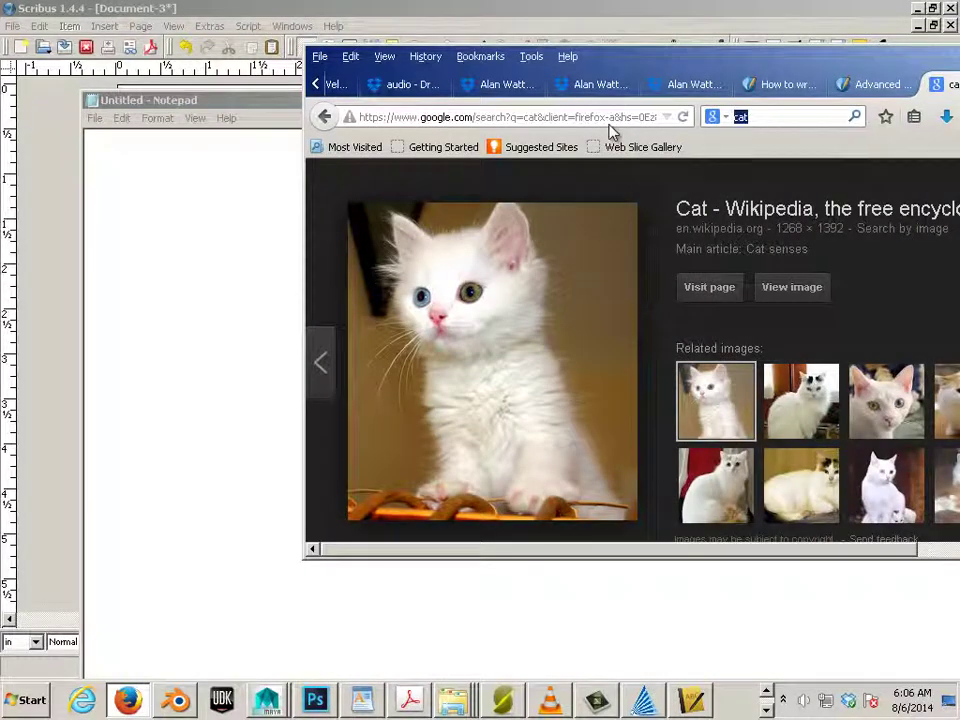
type("aesop ")
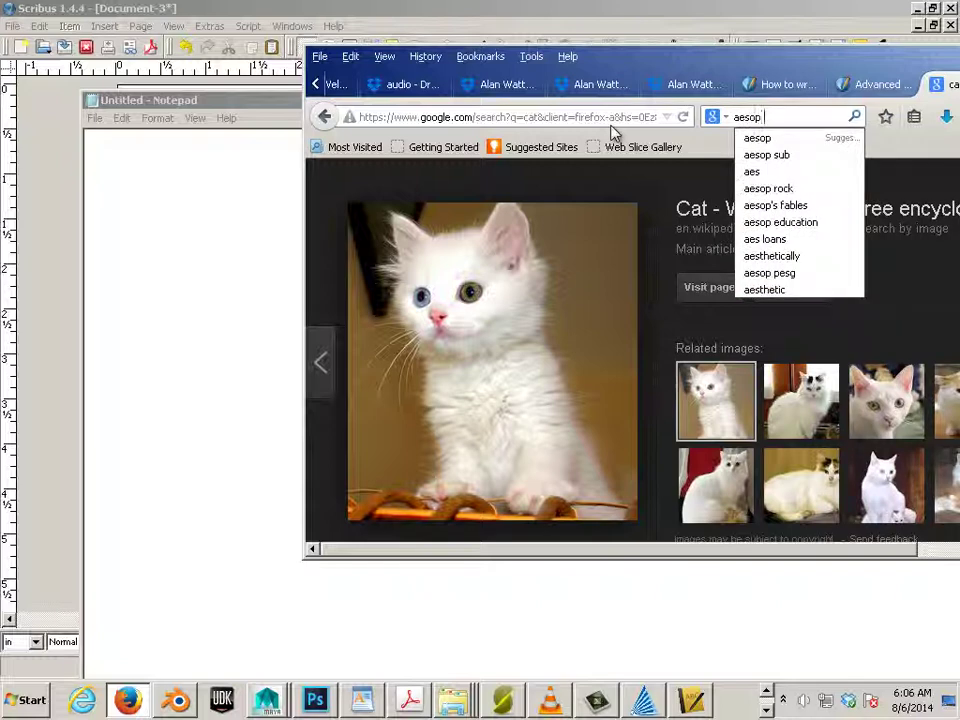
type("fable")
key("Return")
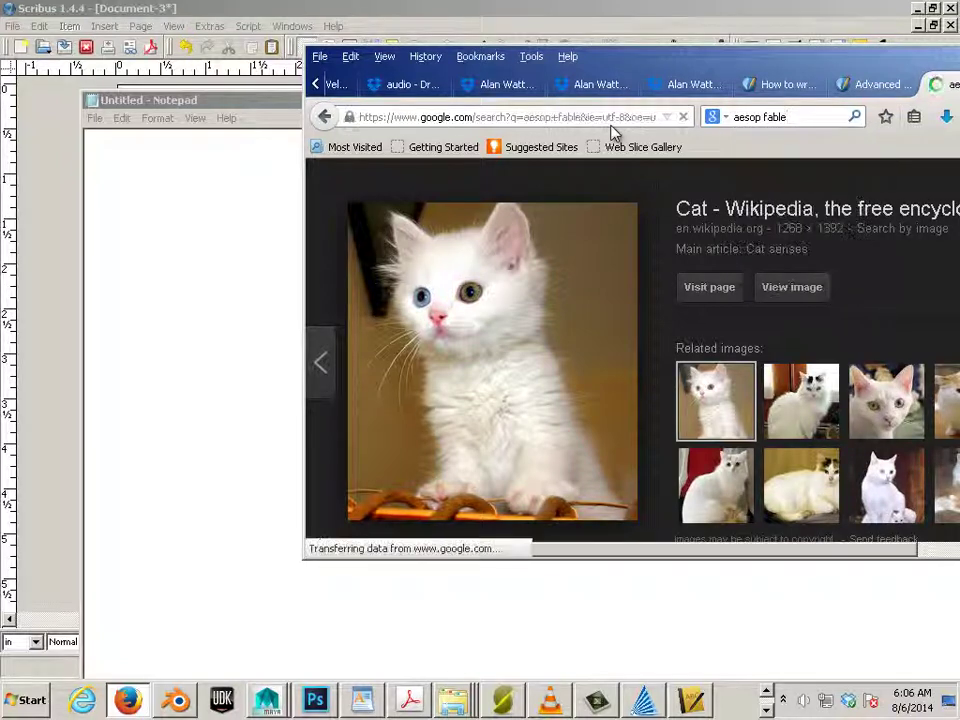
left_click(560, 331)
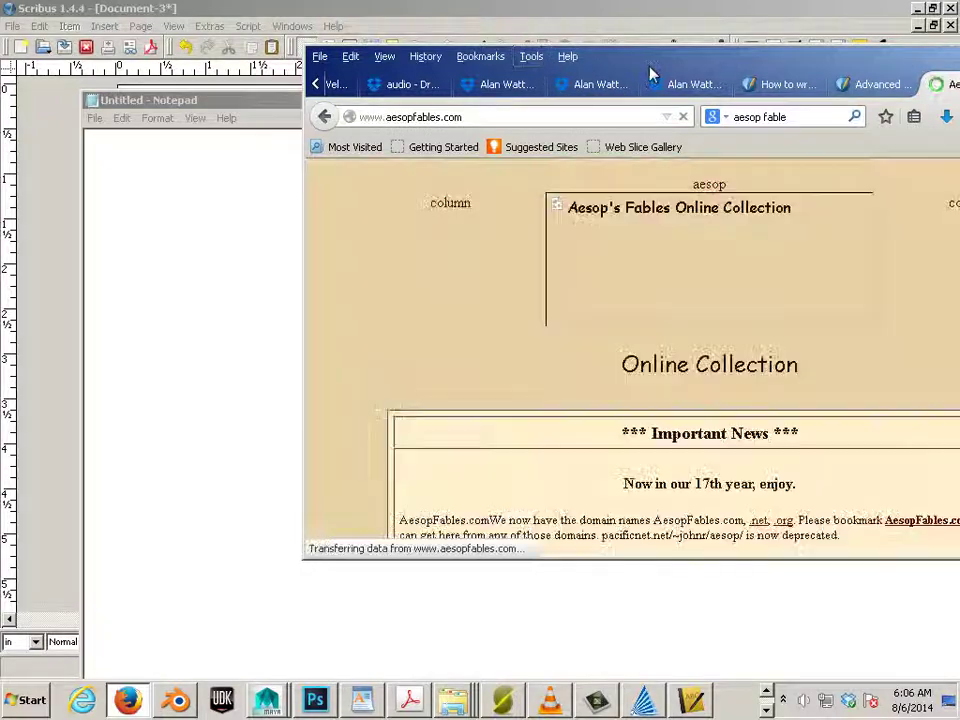
Scroll down to the Sections table and open Section 5.
left_click_drag(650, 75, 411, 55)
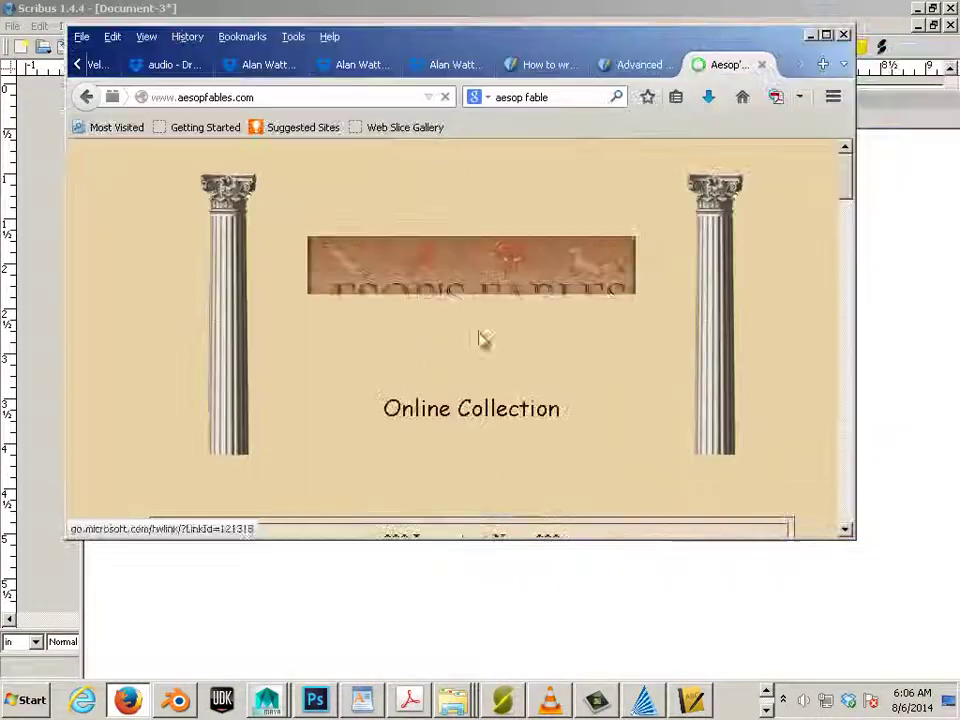
scroll(478, 345, "down", 5)
scroll(475, 348, "down", 5)
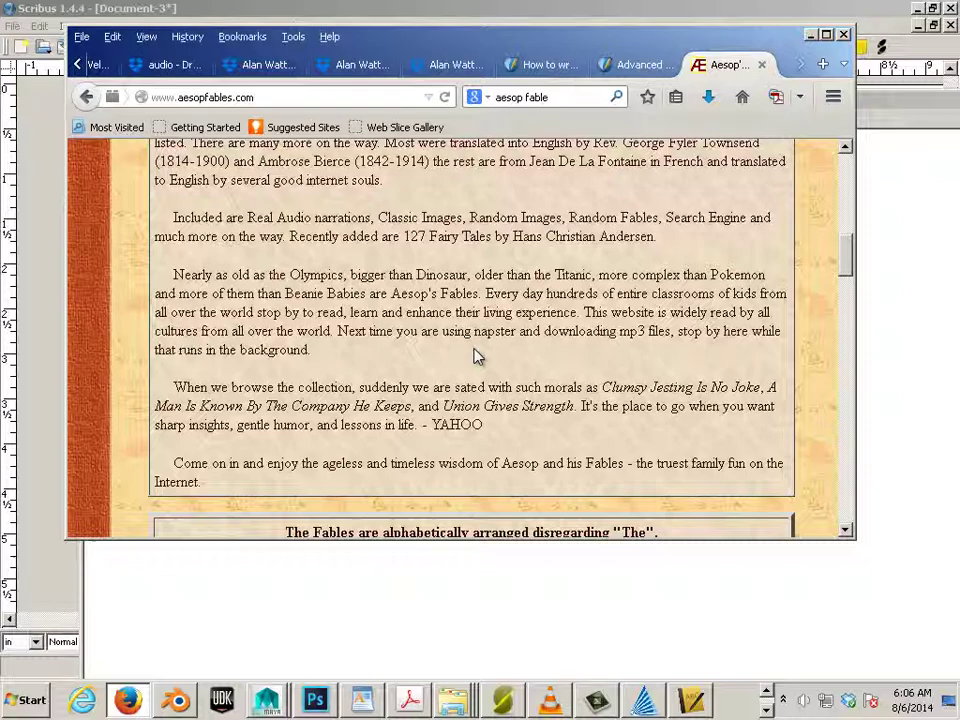
scroll(475, 357, "down", 12)
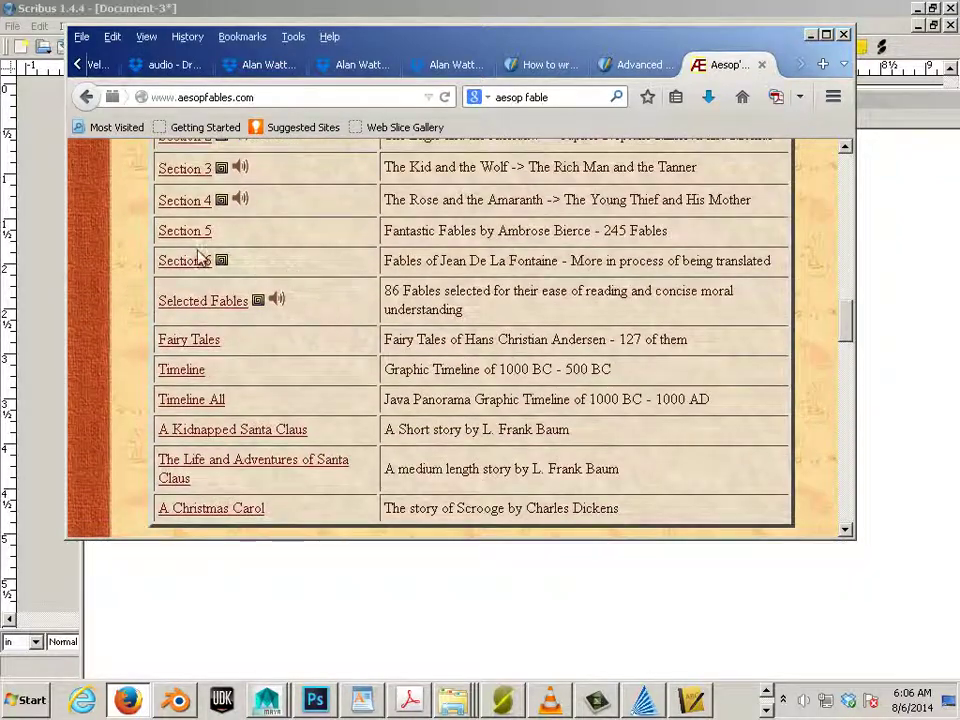
left_click(181, 236)
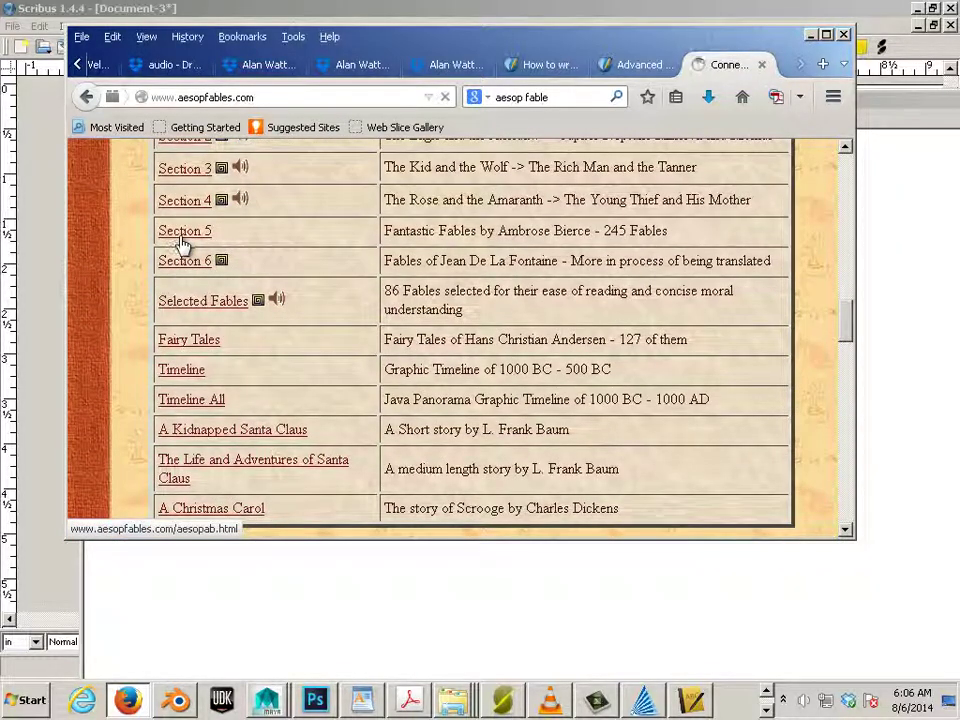
Open 'The Moral Principle and the Material Interest' and select the whole story text.
scroll(314, 285, "down", 5)
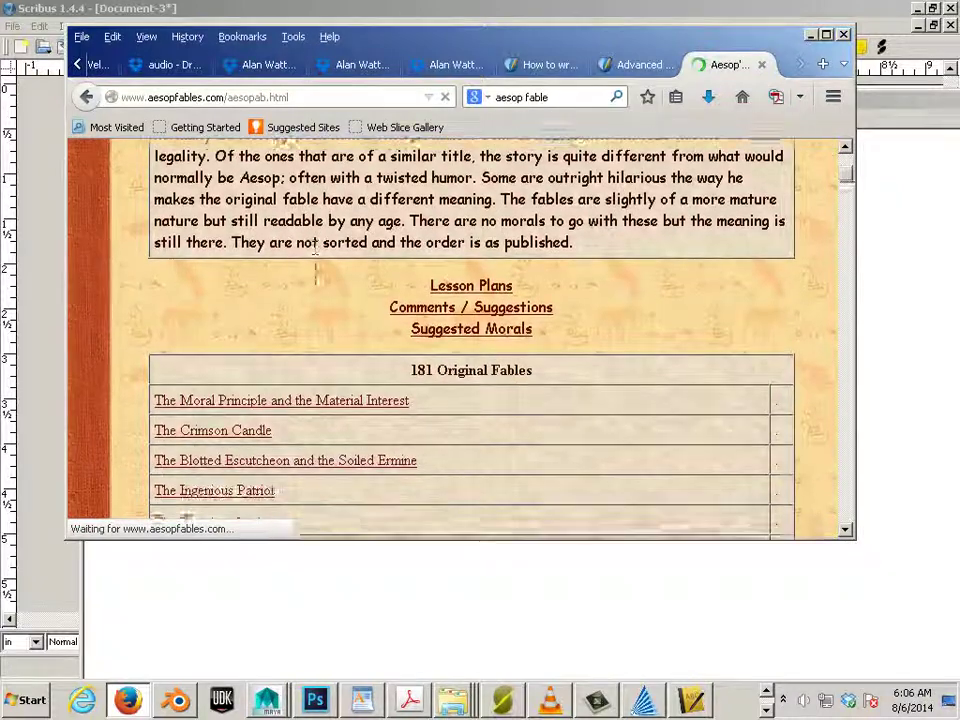
scroll(315, 250, "down", 1)
left_click(230, 360)
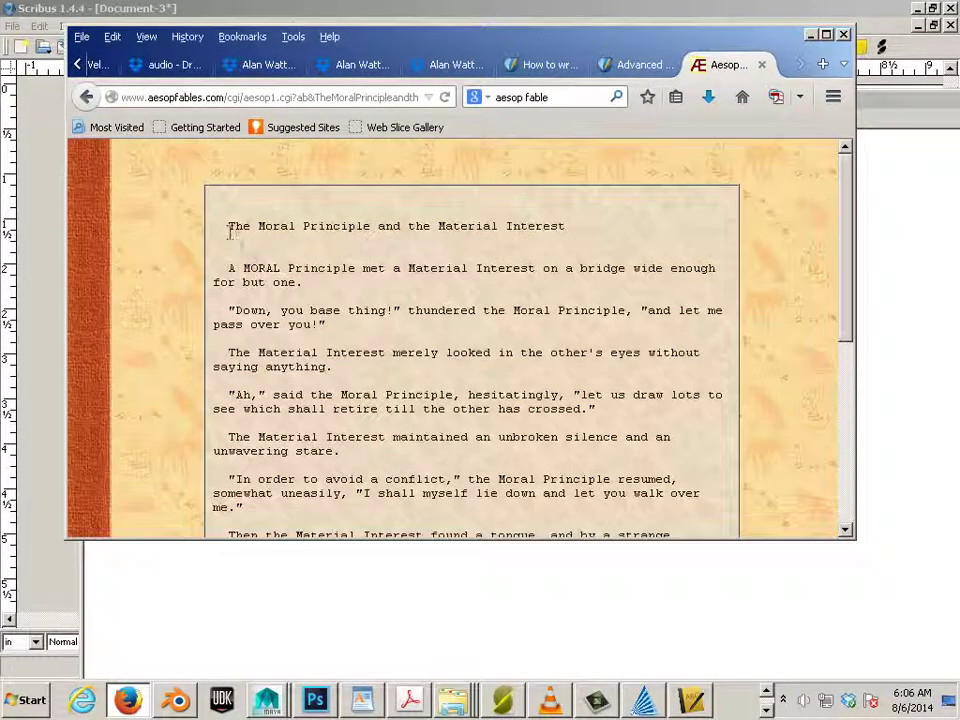
scroll(360, 392, "down", 4)
scroll(360, 392, "up", 2)
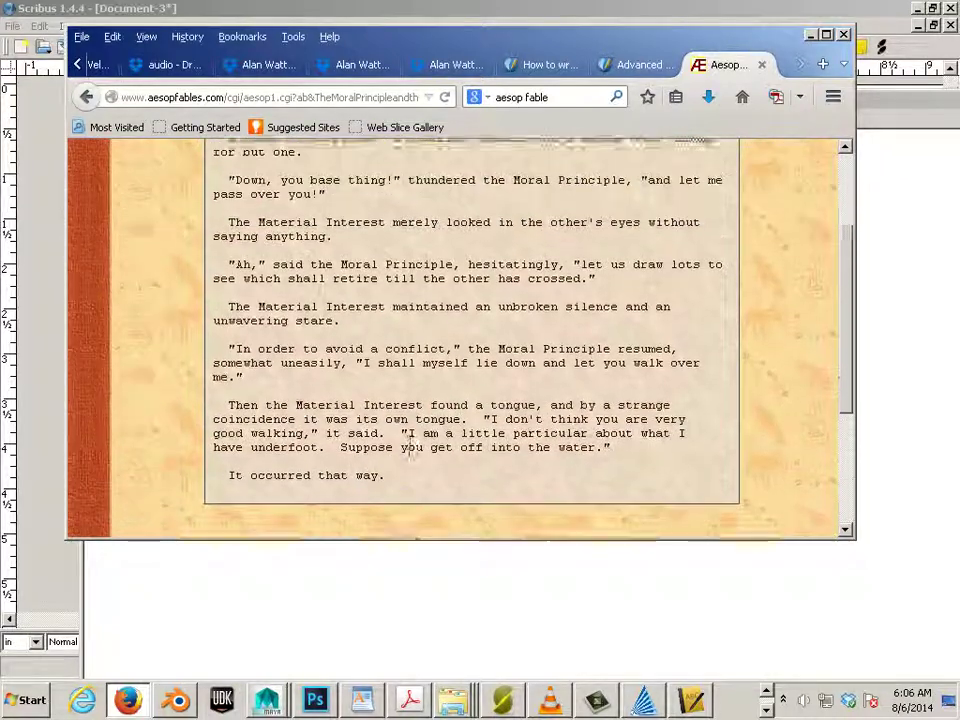
left_click_drag(388, 503, 228, 226)
Copy the selected fable via Edit > Copy and paste it into the empty Notepad document.
left_click(114, 45)
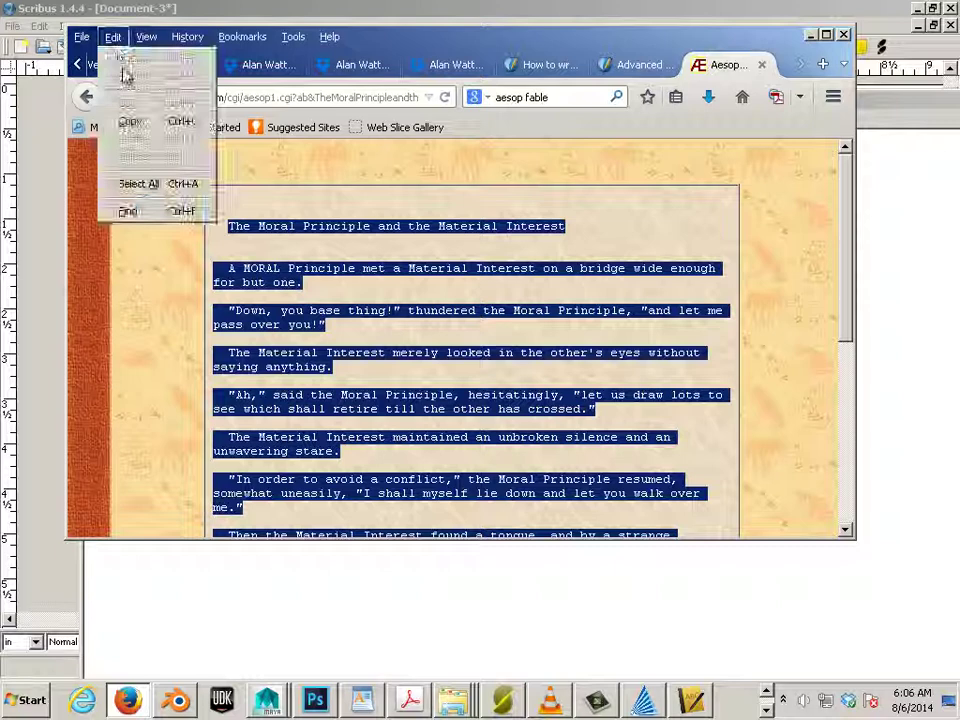
left_click(133, 120)
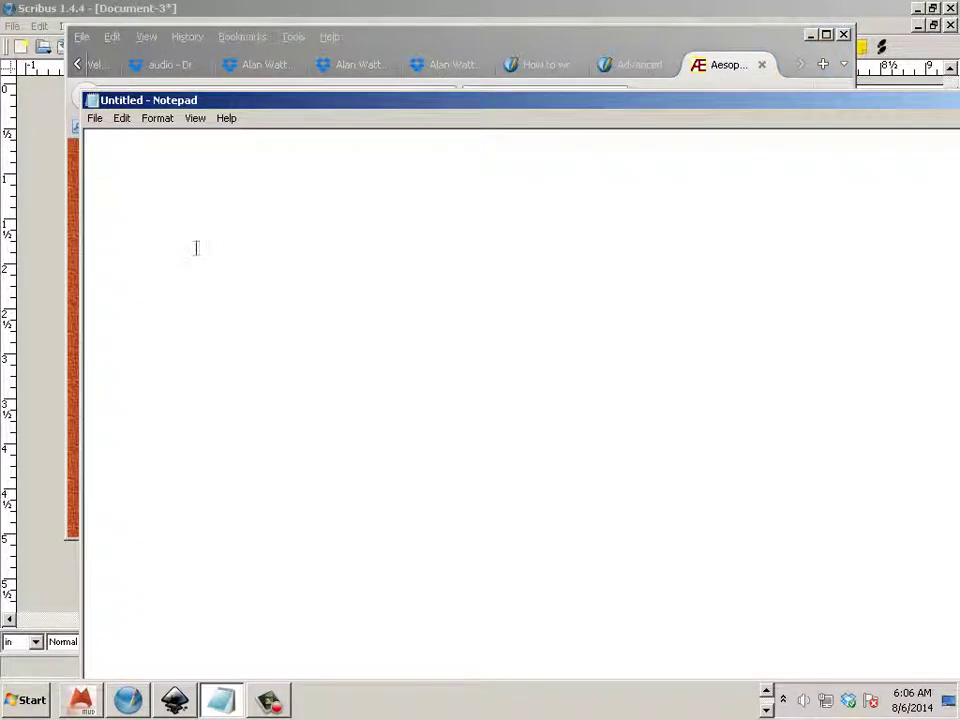
right_click(204, 246)
left_click(184, 303)
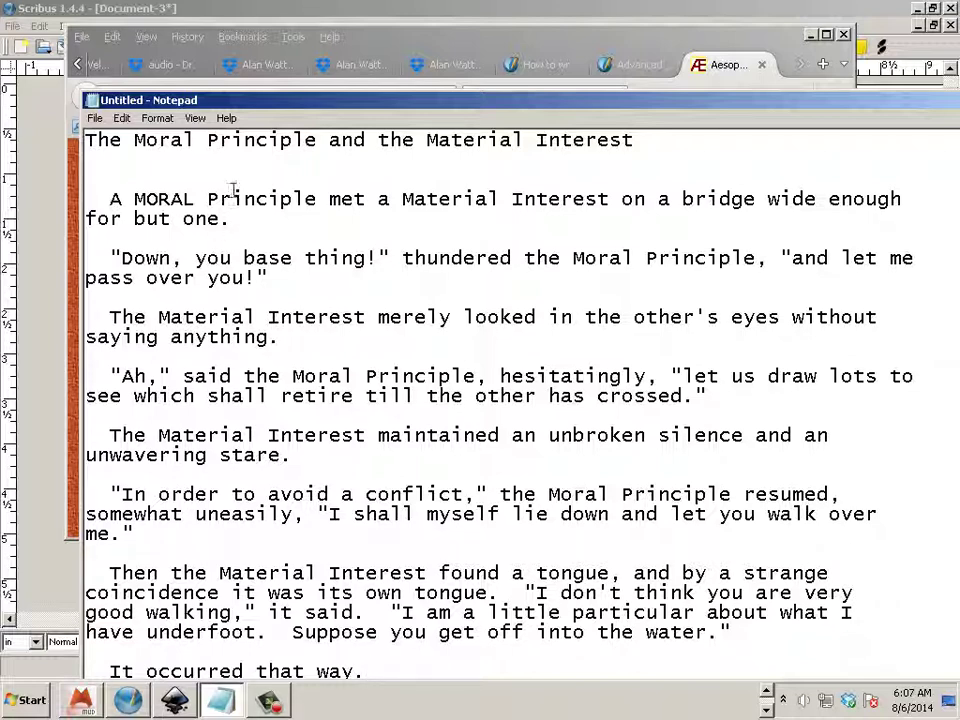
Back in Scribus Document-3, make Text the active layer and move the Layers panel to the left edge.
left_click(40, 175)
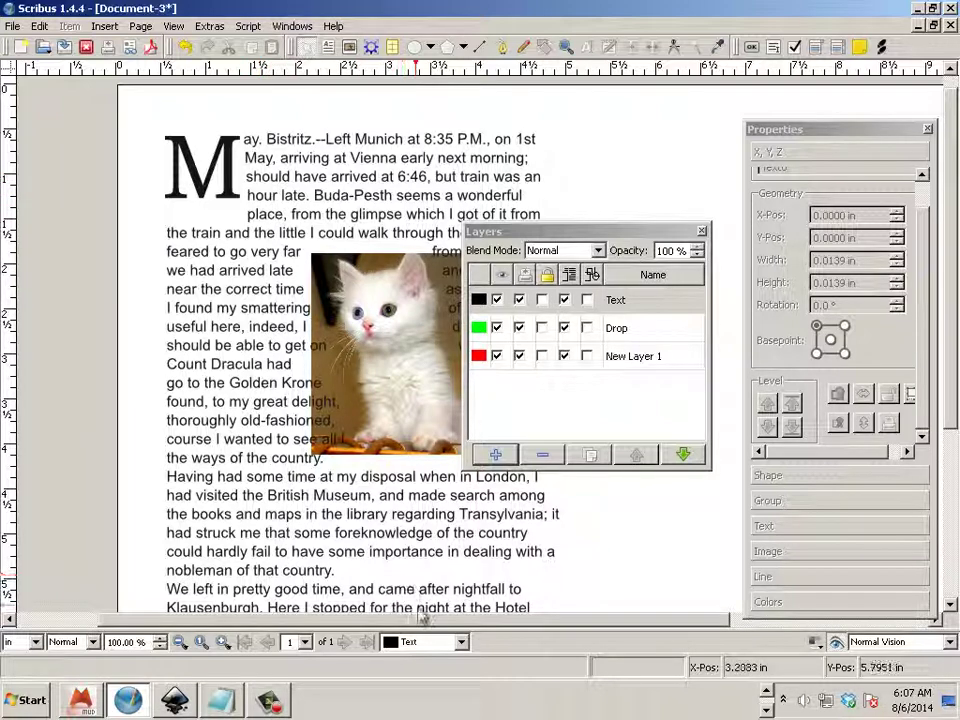
left_click_drag(412, 620, 643, 620)
scroll(536, 553, "down", 2)
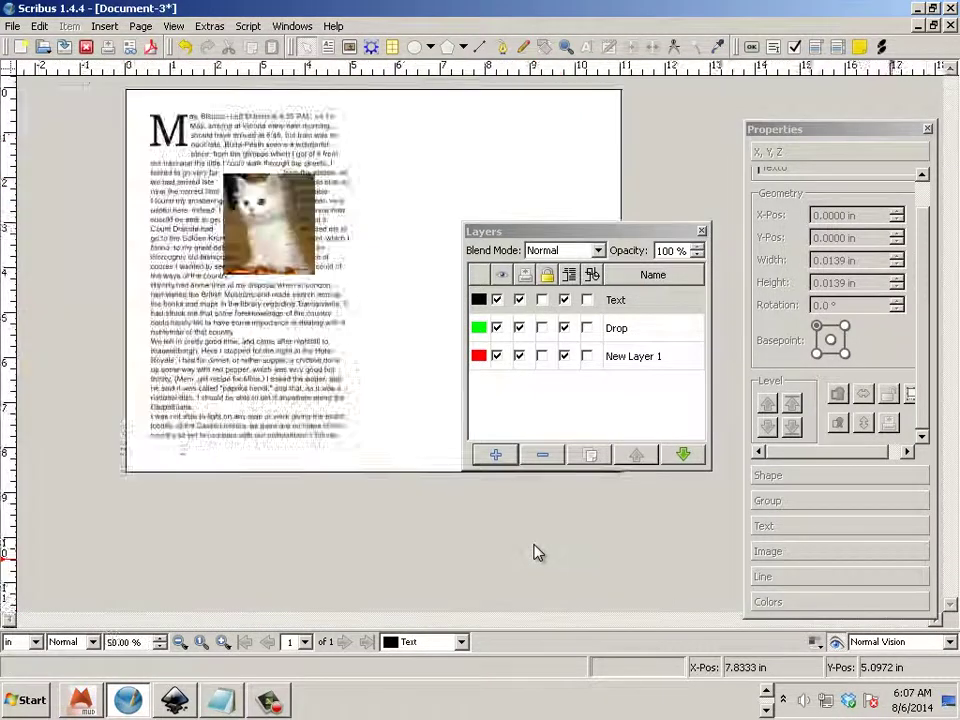
scroll(381, 326, "up", 2)
scroll(381, 326, "down", 1)
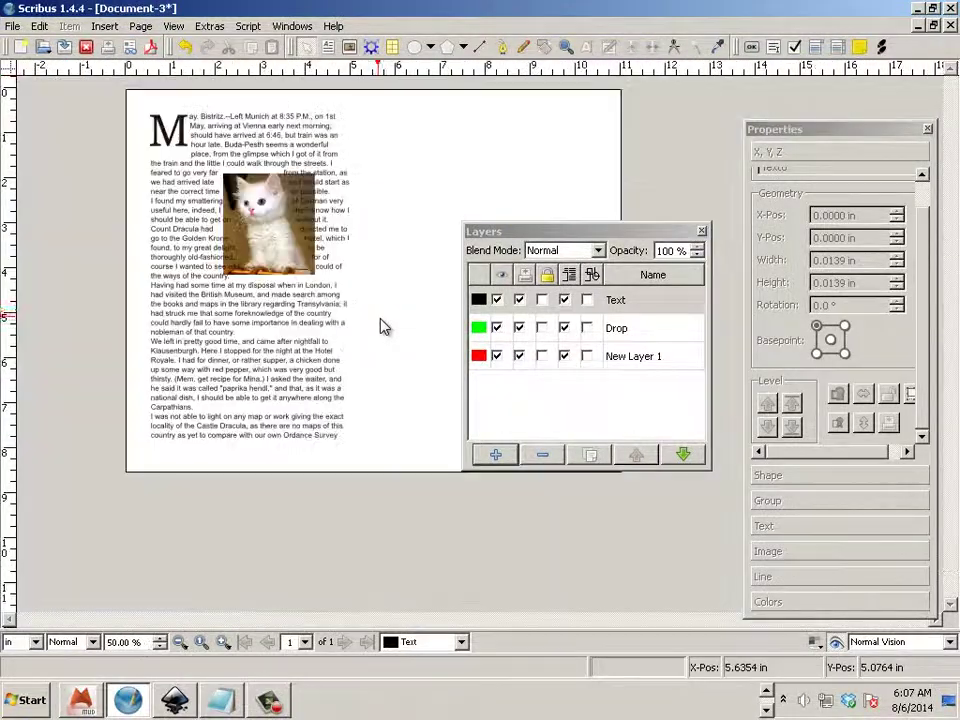
left_click(605, 300)
left_click_drag(530, 231, 12, 213)
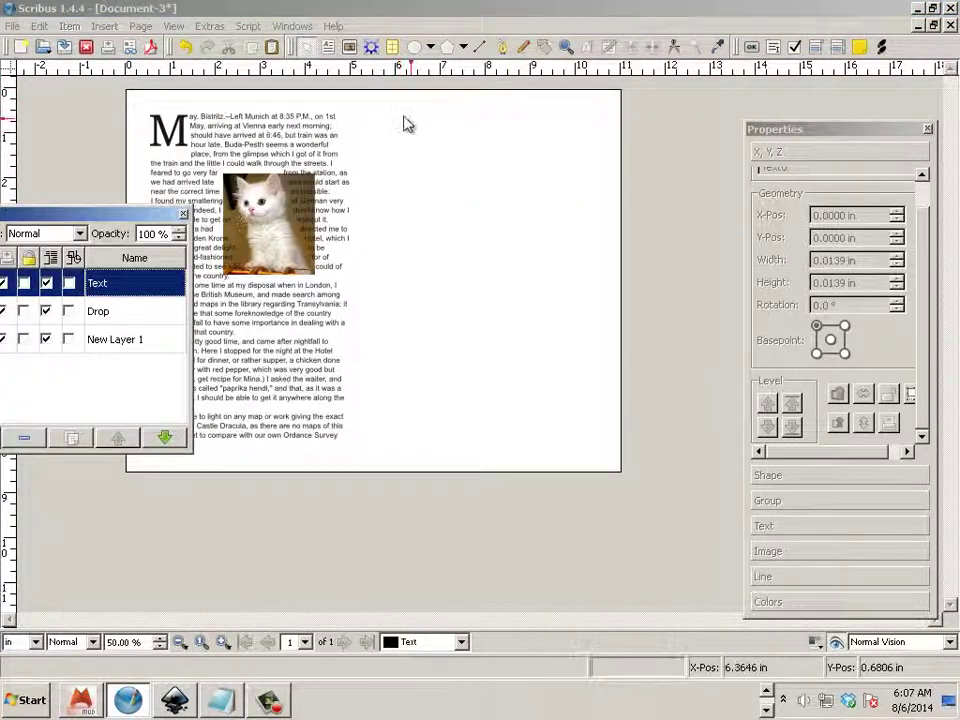
left_click(105, 26)
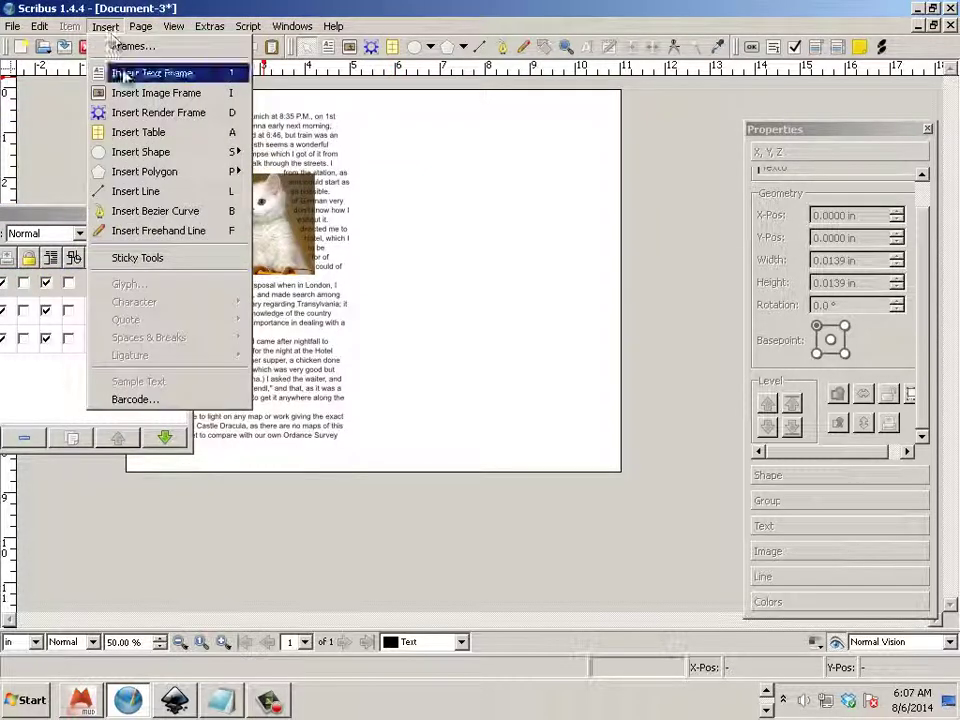
Draw a tall text frame on the page's empty right half and paste the fable into it.
left_click(125, 78)
left_click_drag(388, 116, 605, 462)
right_click(457, 325)
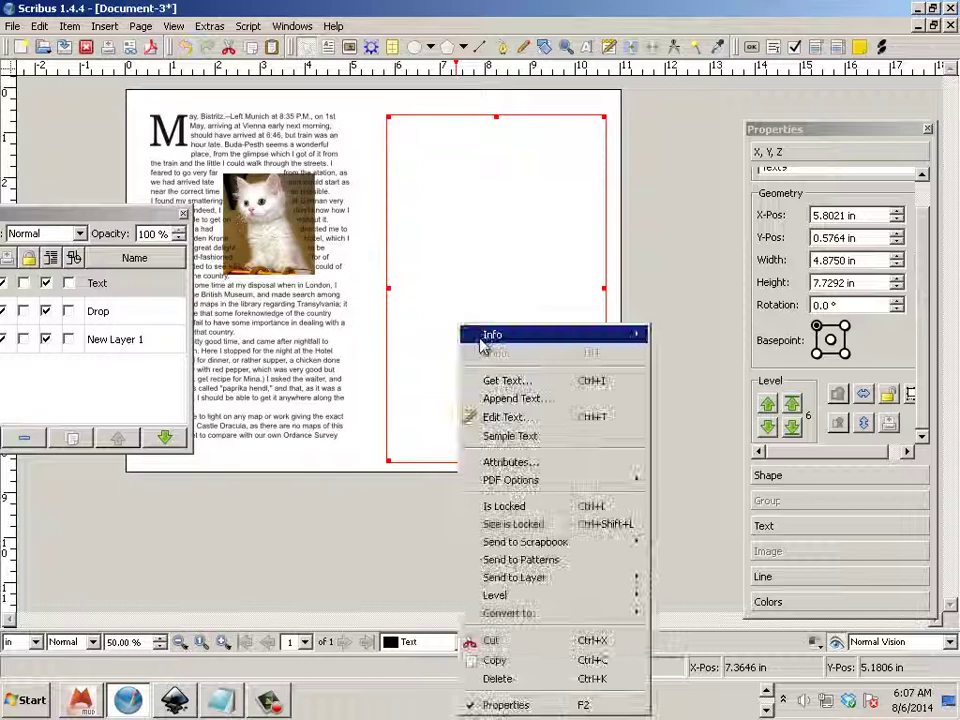
left_click(450, 336)
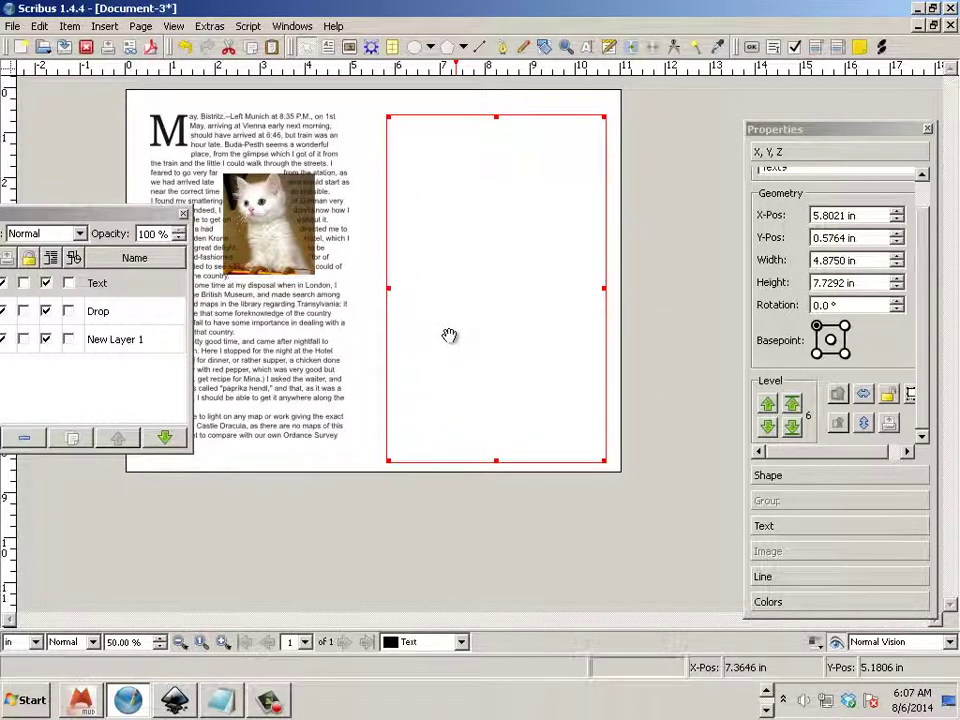
double_click(430, 262)
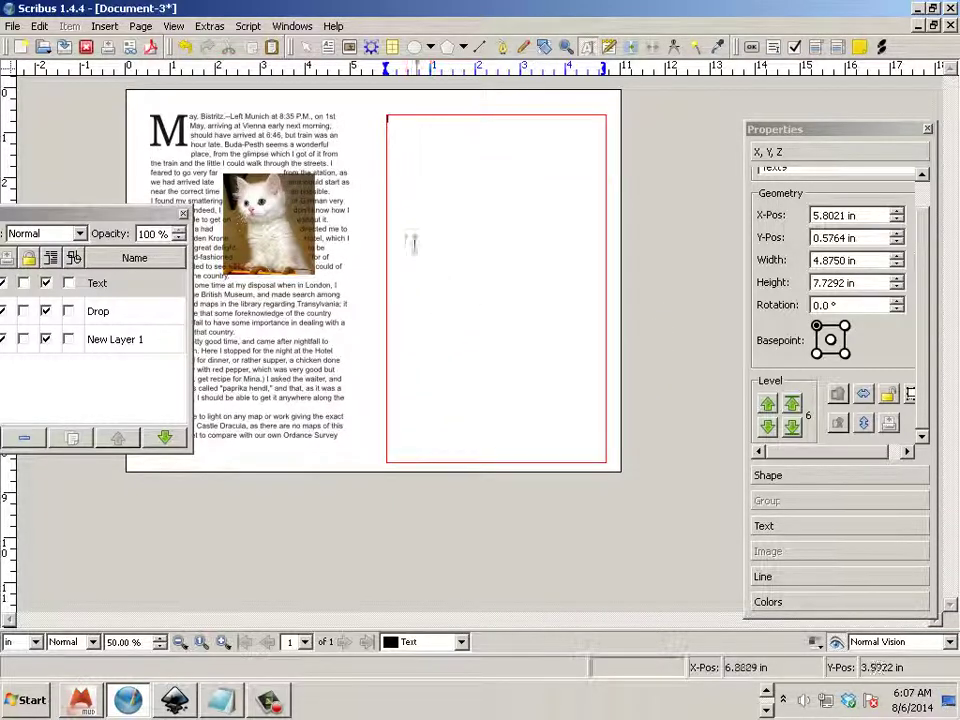
key("ctrl+v")
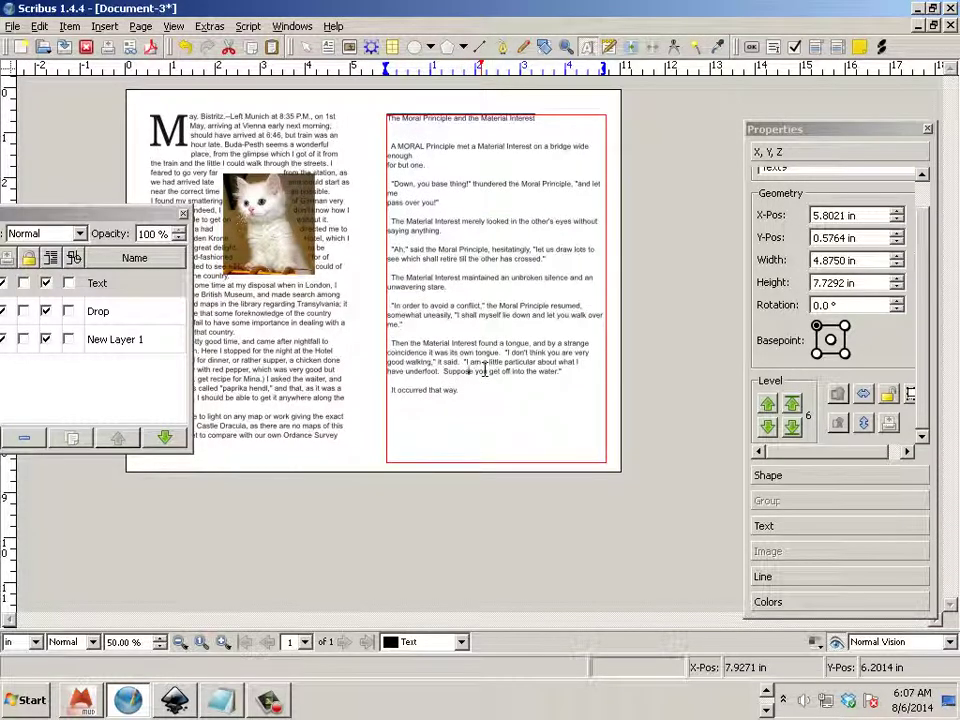
Zoom to 100% and select the stray 'for but one.' line, comparing it with the web page.
key("ctrl+1")
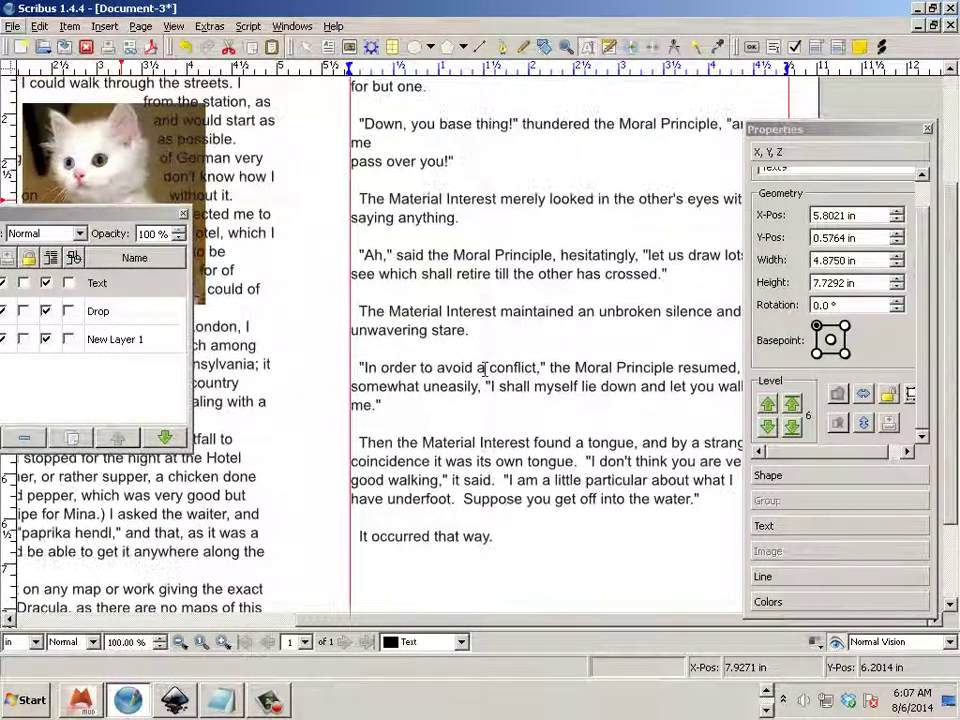
scroll(484, 368, "up", 2)
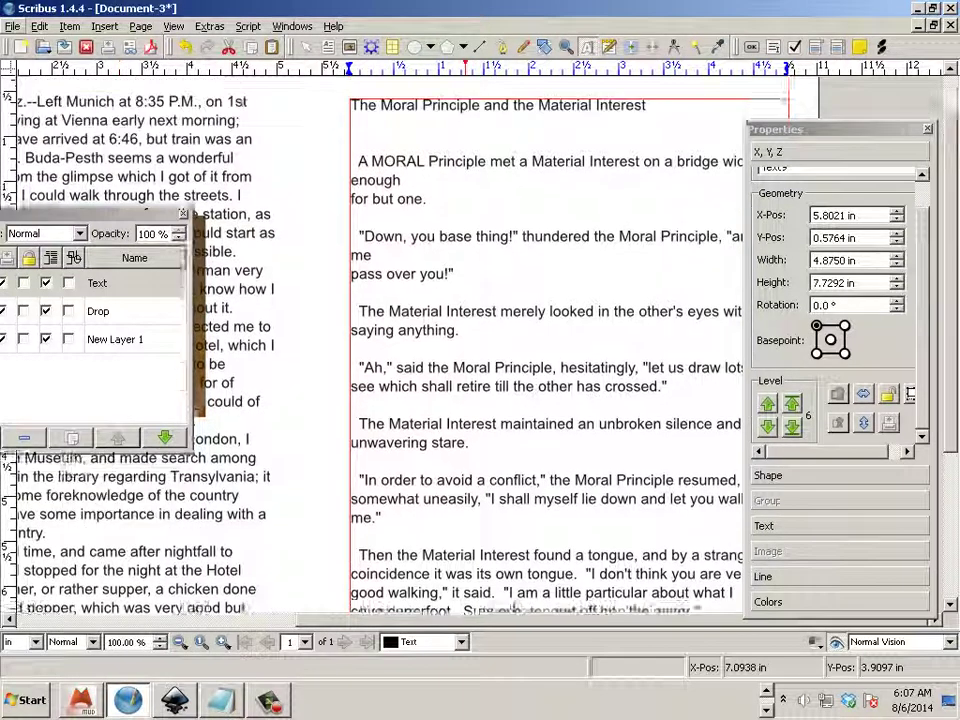
scroll(530, 225, "up", 1)
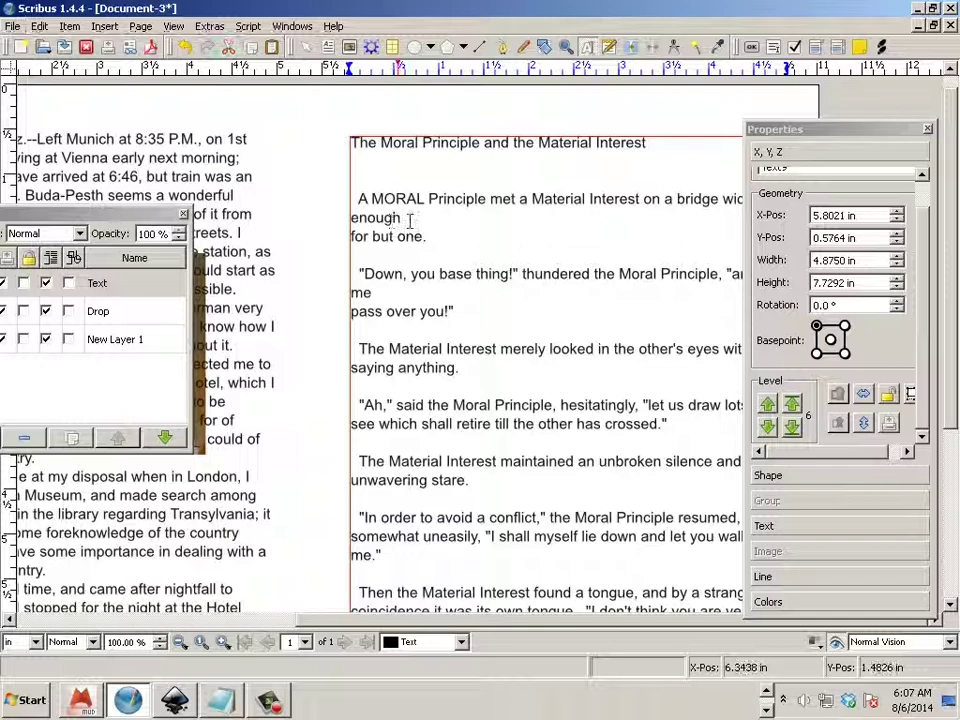
left_click_drag(409, 220, 428, 250)
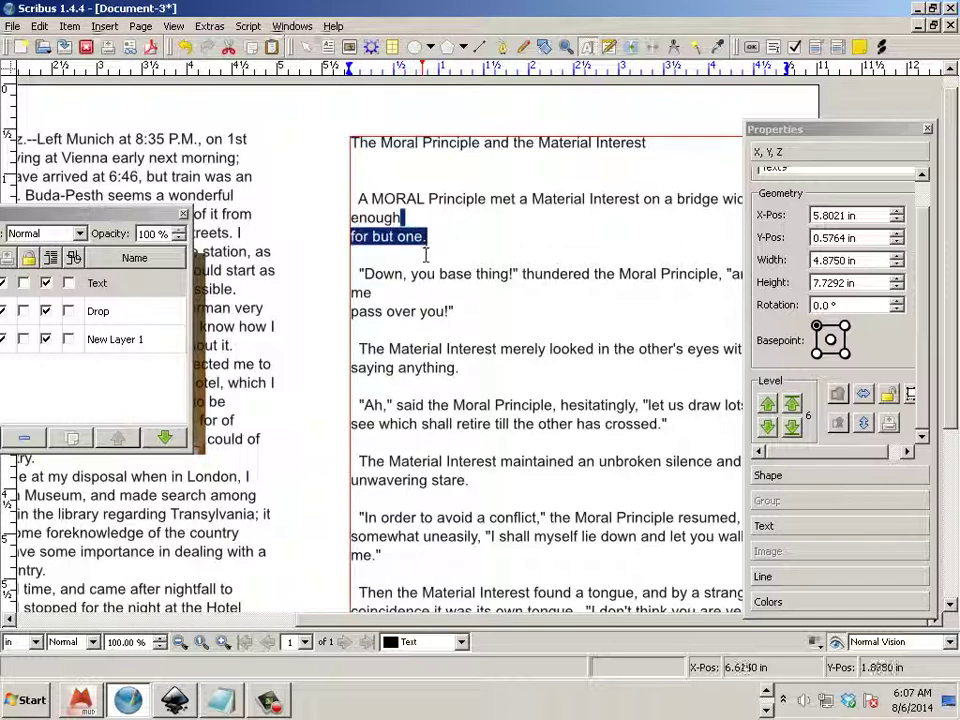
key("alt+Tab")
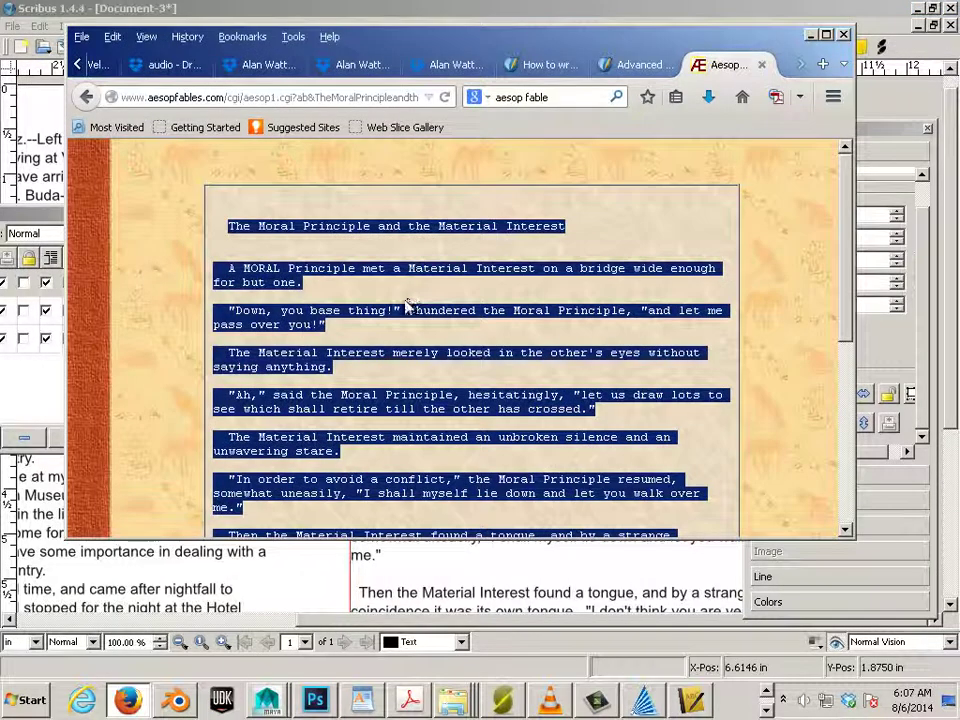
left_click(408, 305)
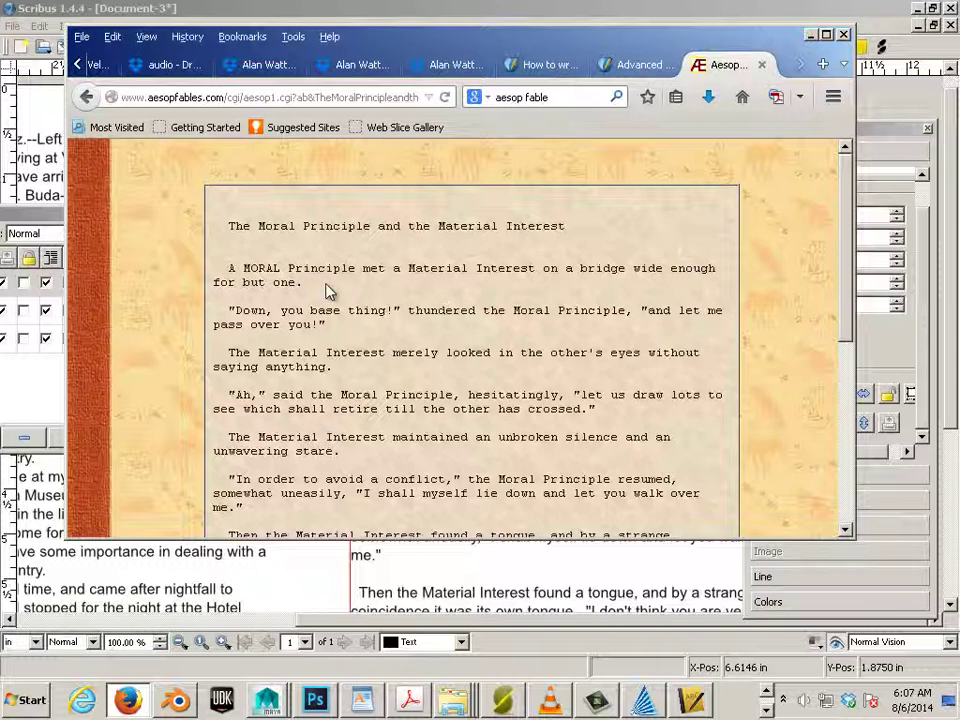
key("alt+Tab")
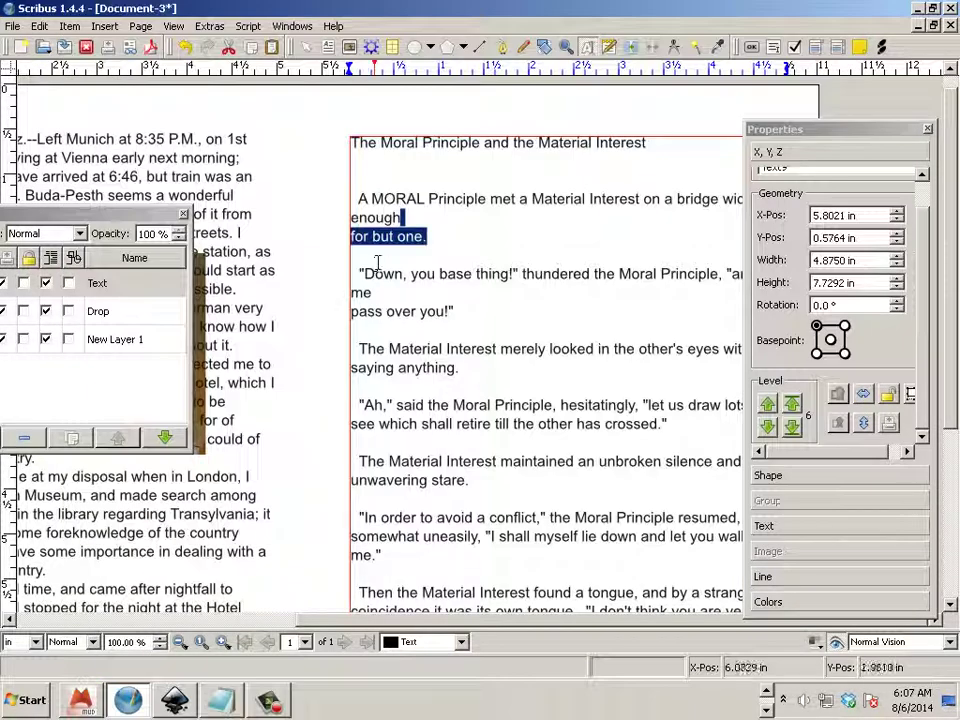
Deselect the frame's text and switch to the Notepad copy of the fable.
left_click(366, 272)
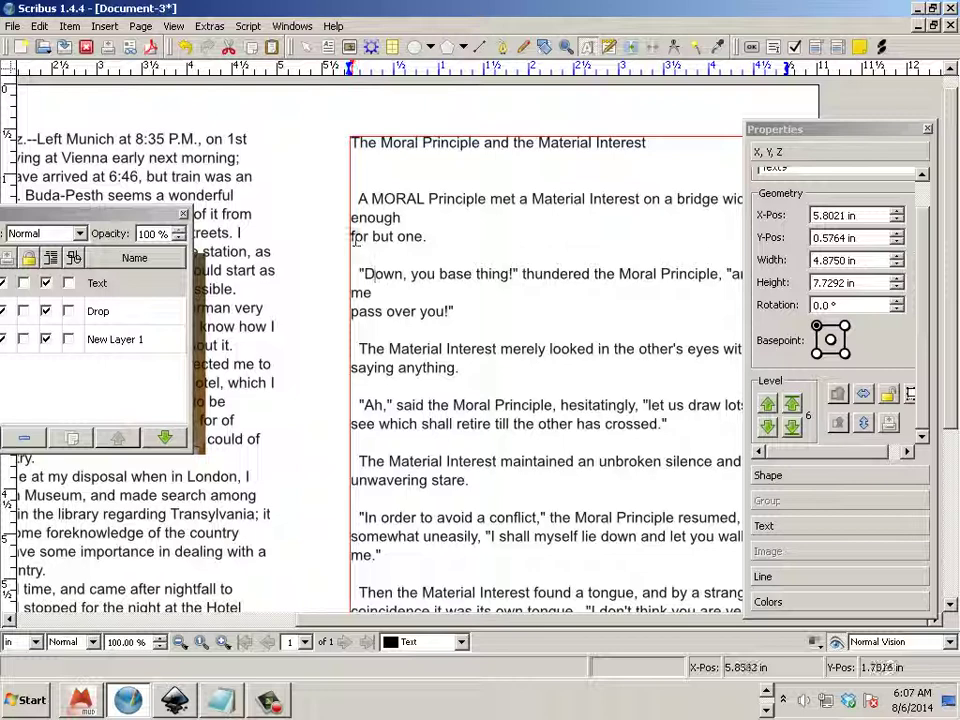
key("alt+Tab")
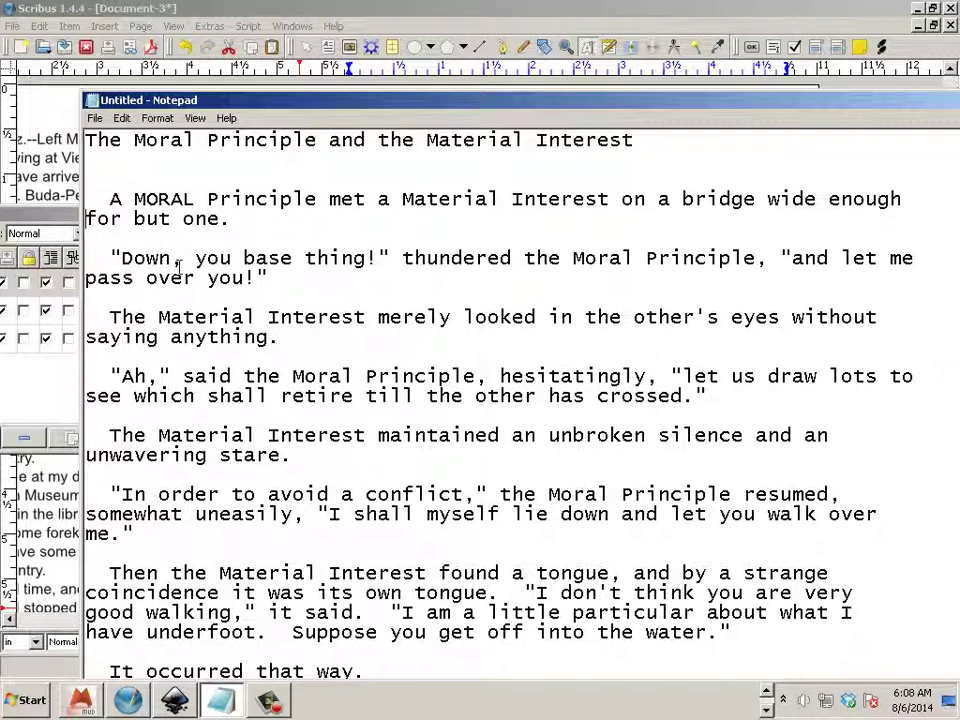
Join 'enough for but one.' onto one line, then select and copy the whole fable.
key("BackSpace")
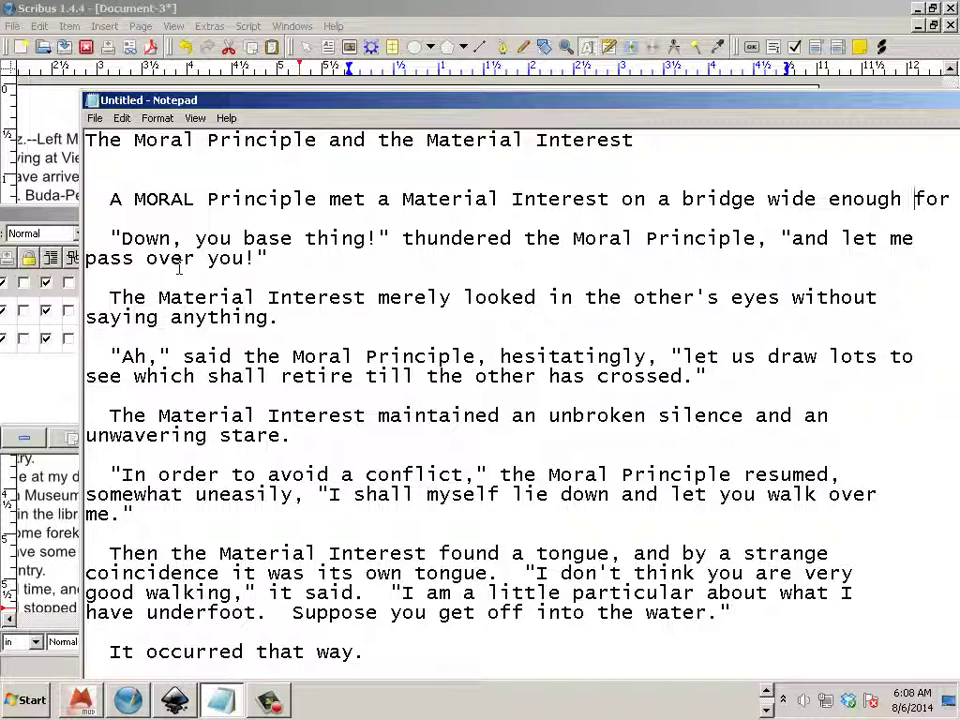
key("BackSpace")
key("ctrl+a")
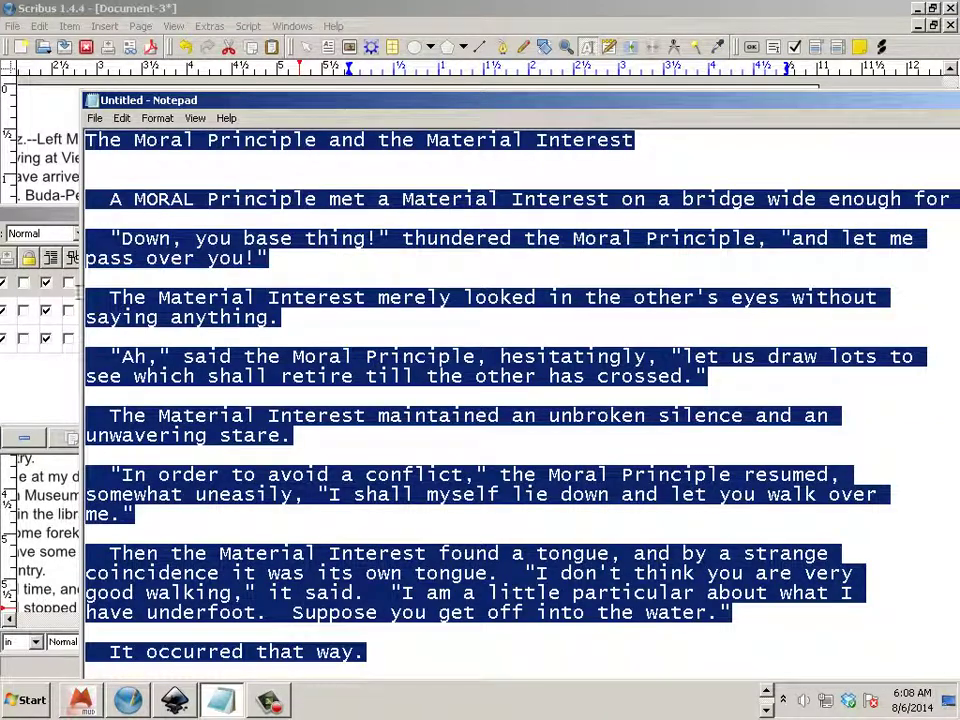
key("alt+Tab")
Select the entire story in the Scribus text frame and replace it with the revised Notepad text.
double_click(415, 461)
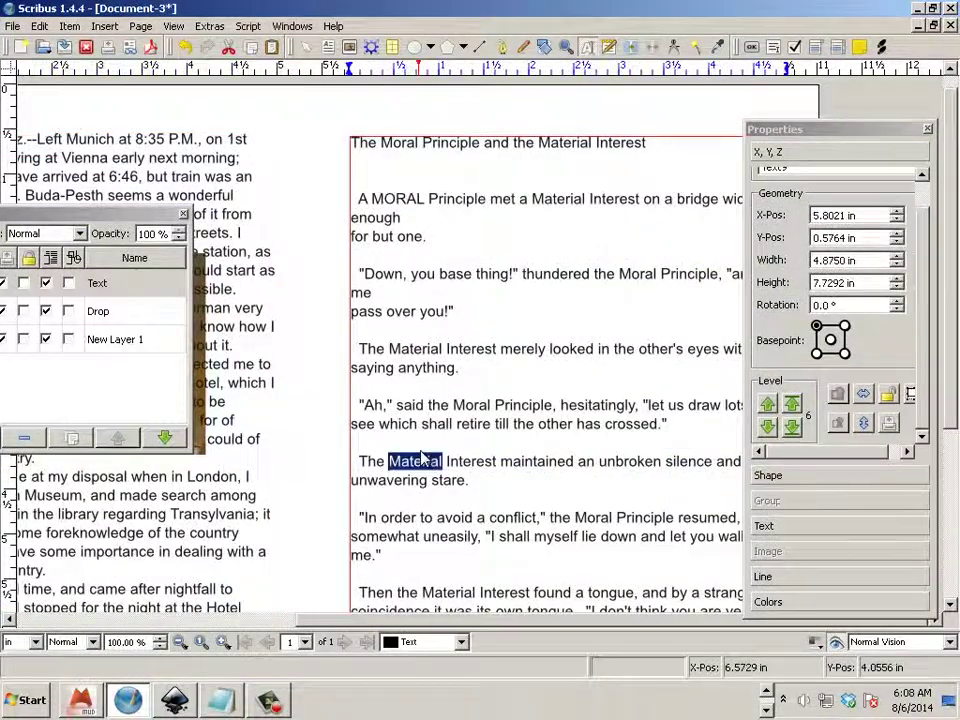
left_click(415, 423)
key("ctrl+a")
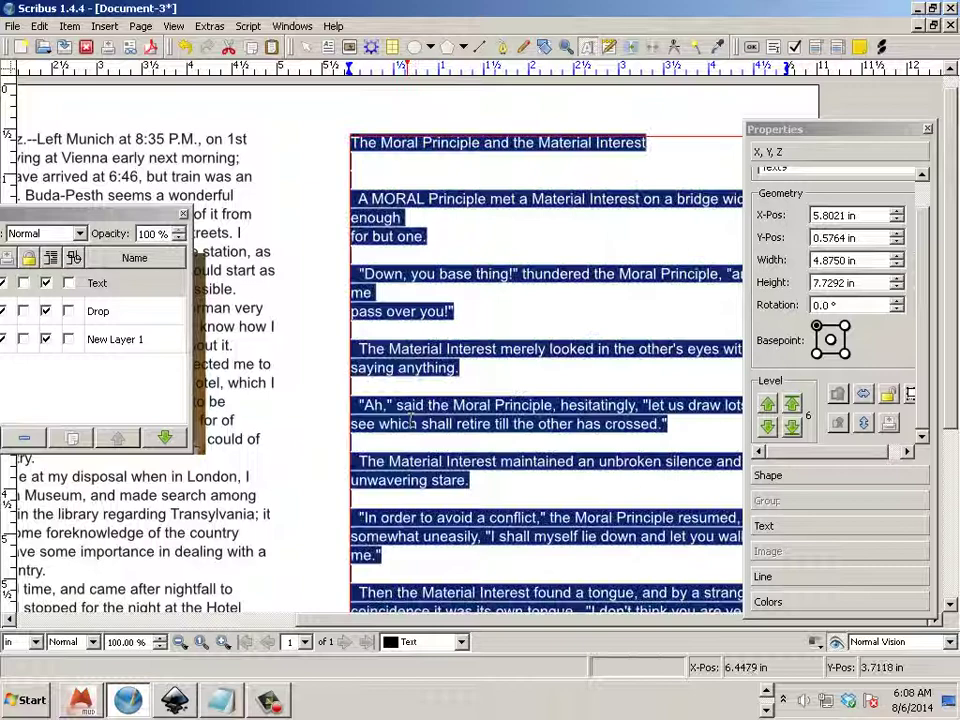
left_click(441, 329)
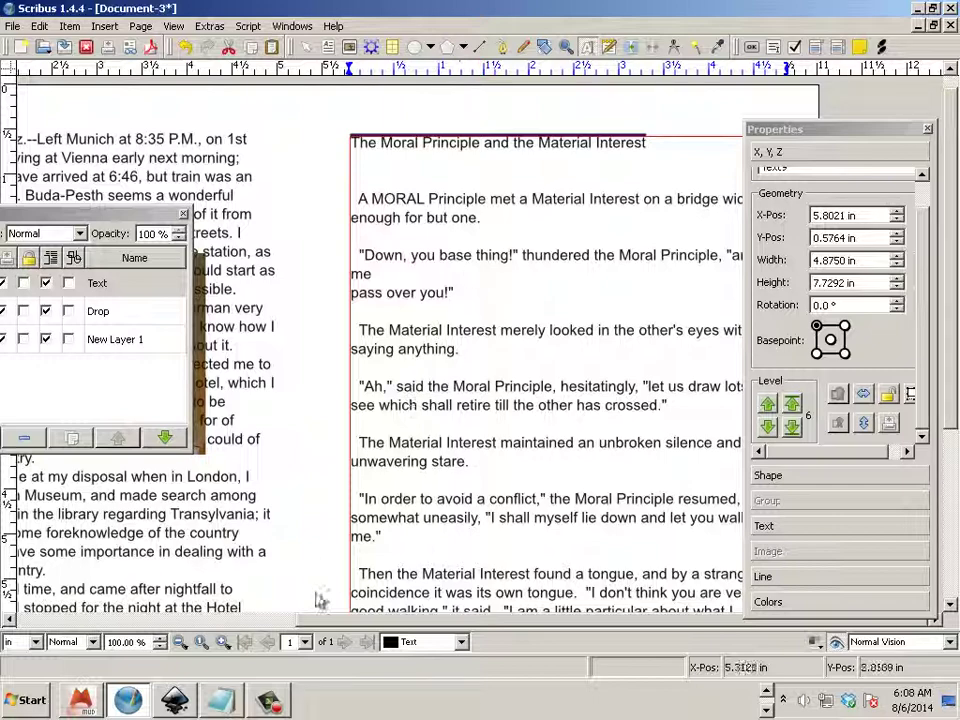
left_click(221, 700)
Drag the Notepad window to the top of the screen, checking the Format and View menus.
left_click(332, 493)
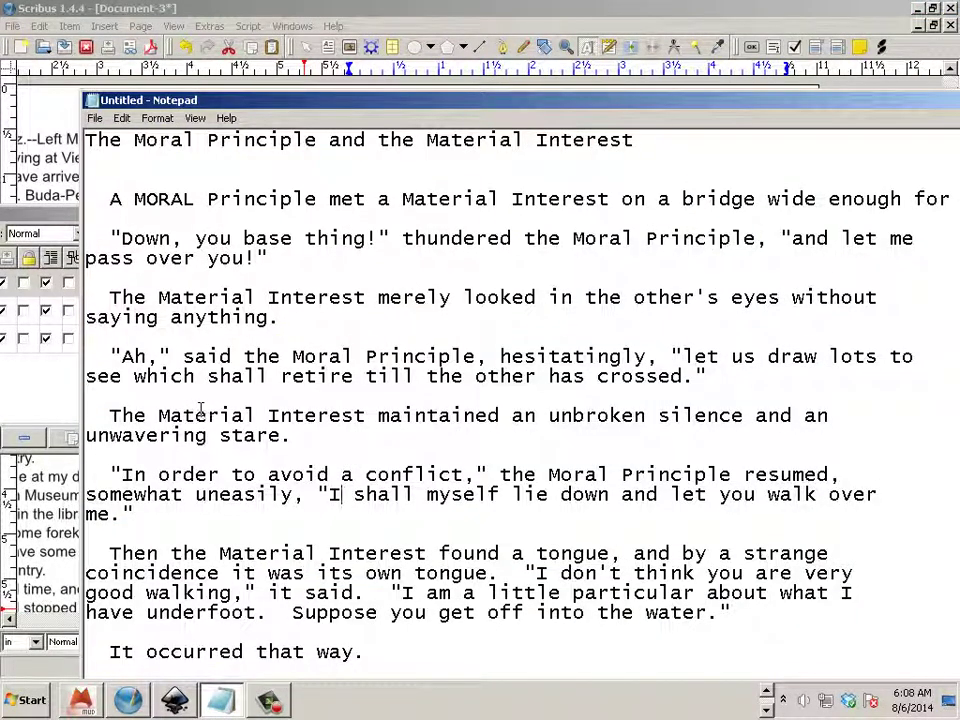
left_click(156, 119)
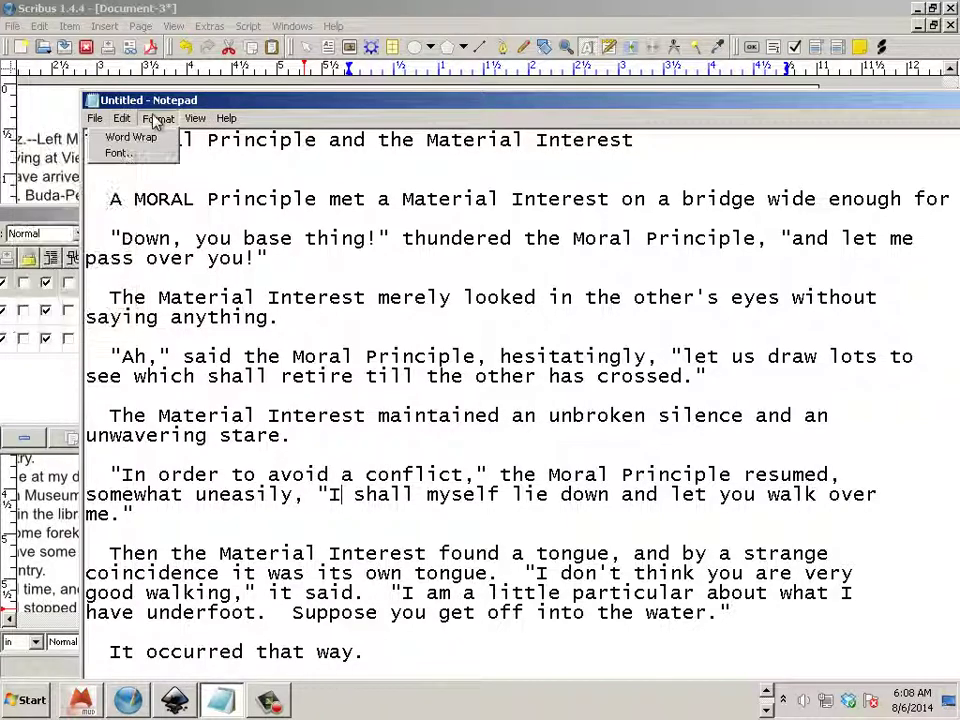
left_click(197, 100)
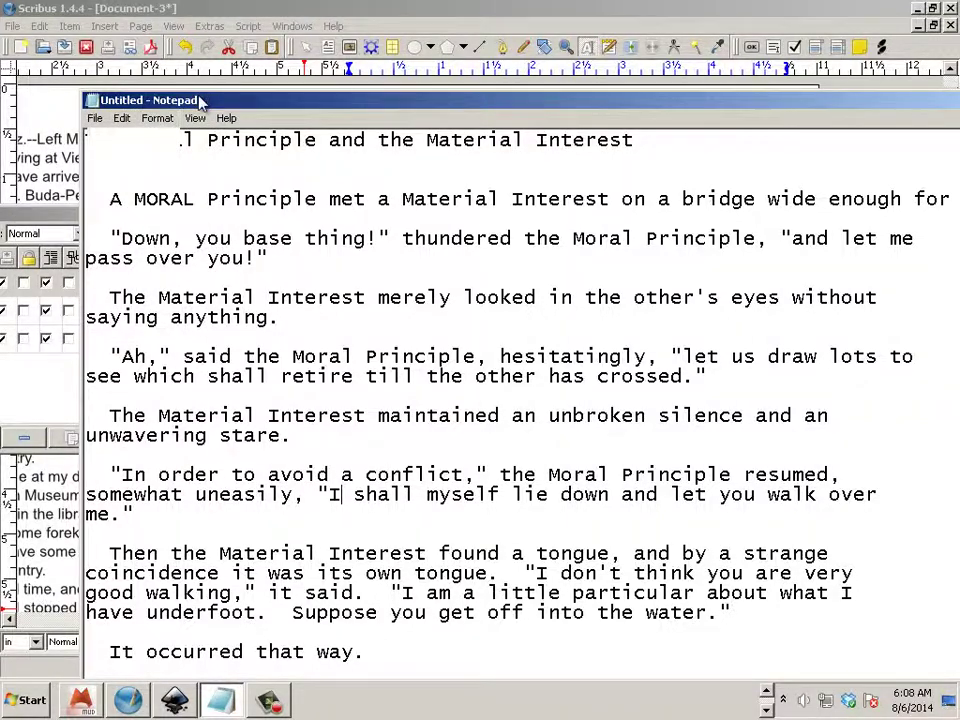
left_click_drag(197, 100, 169, 20)
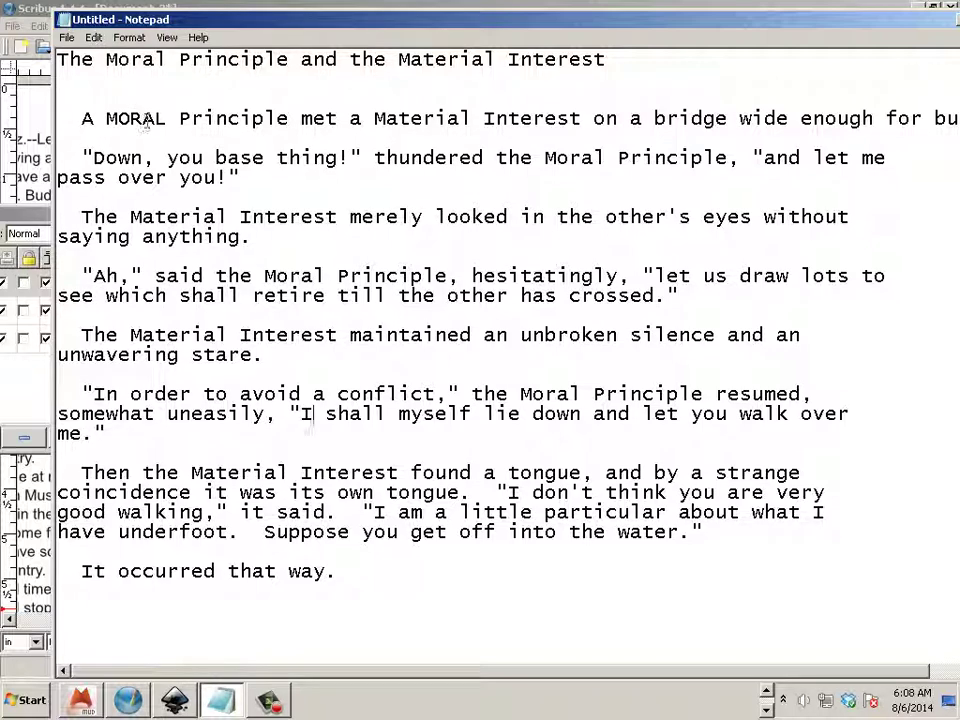
left_click(167, 37)
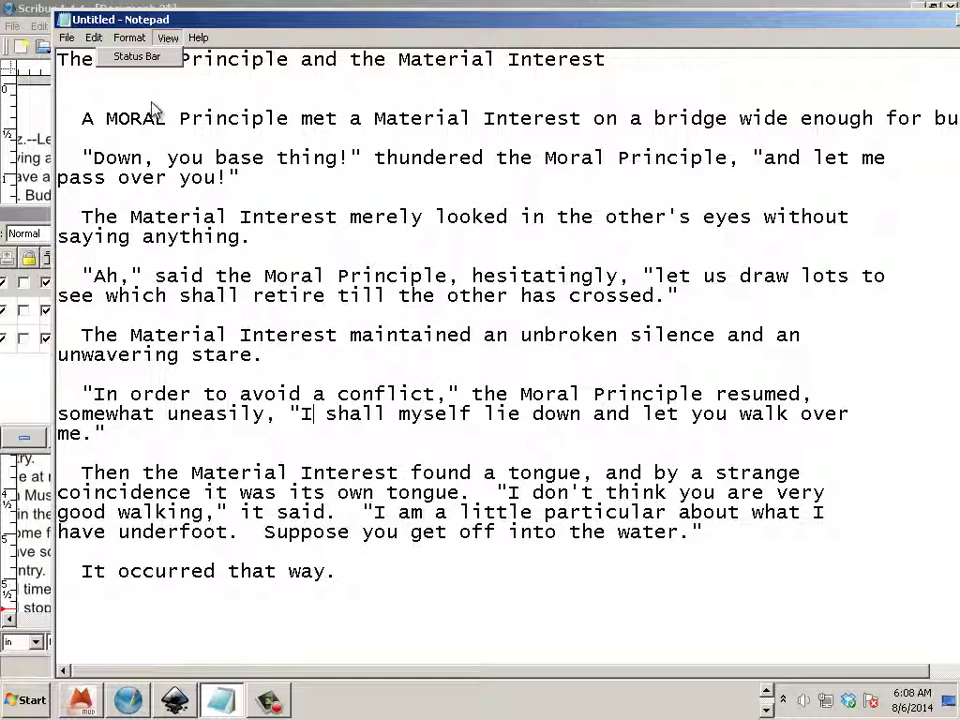
left_click(180, 218)
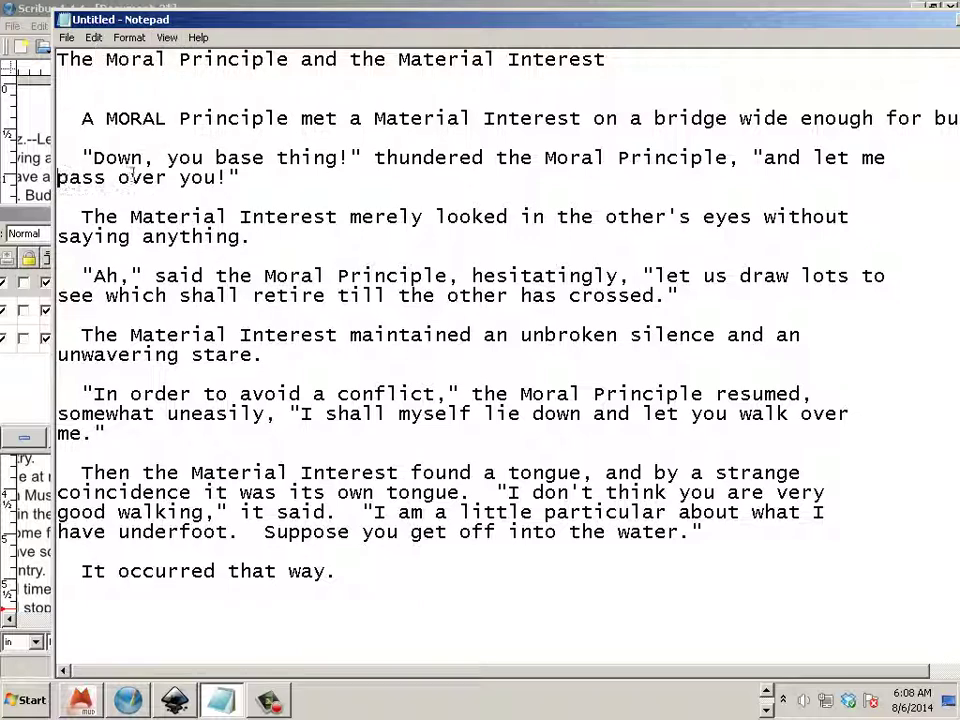
Join 'pass over you!', 'saying anything.' and 'see which shall retire' onto their preceding lines.
key("BackSpace")
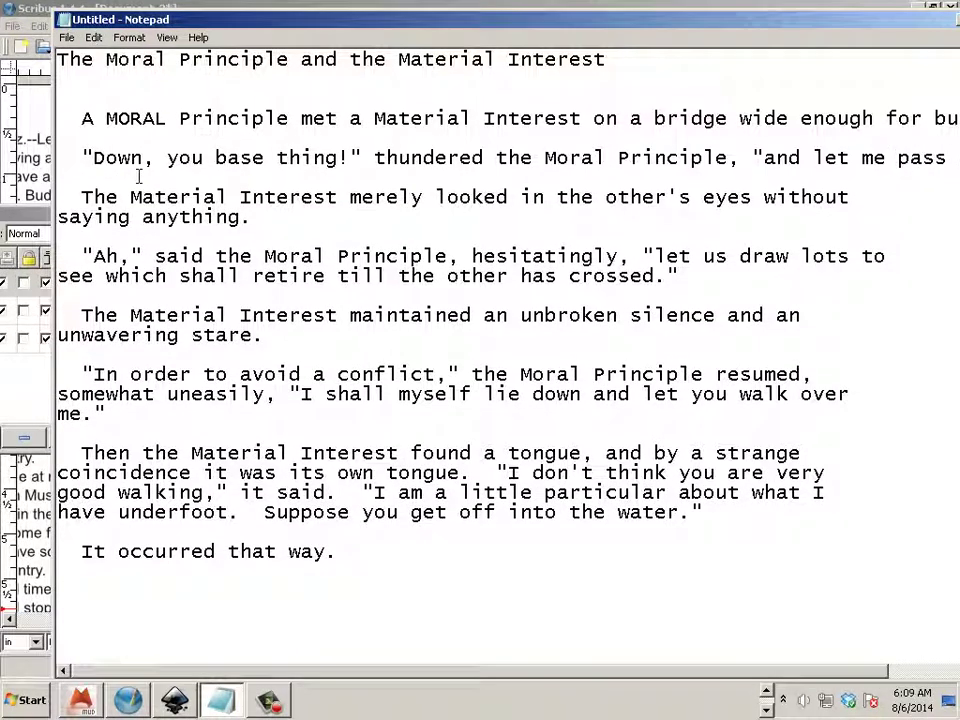
left_click(88, 218)
key("BackSpace")
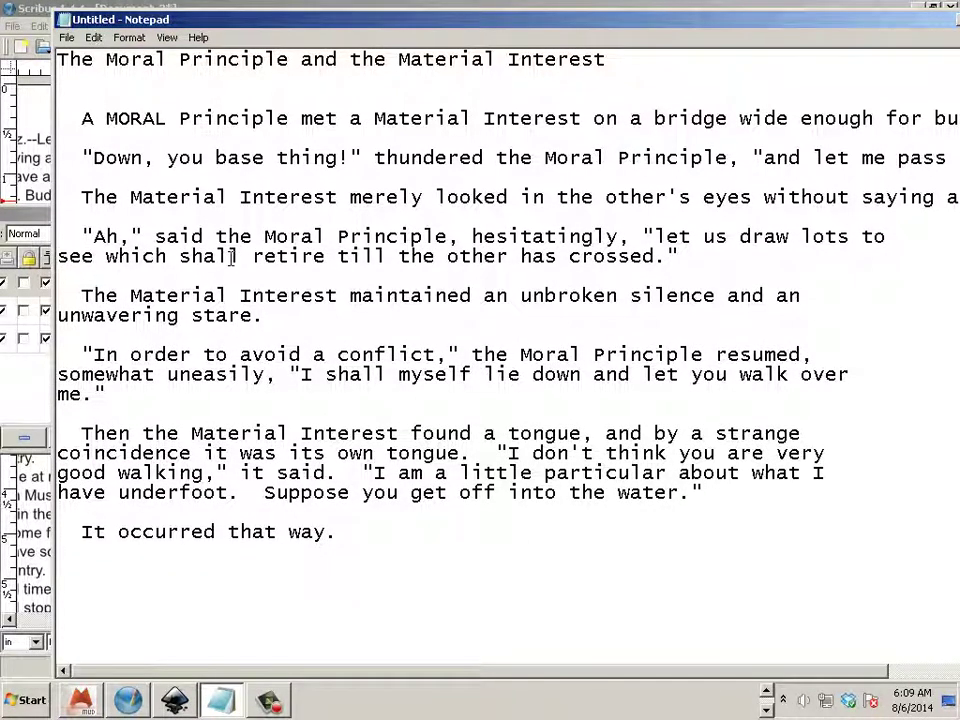
key("BackSpace")
key("Tab")
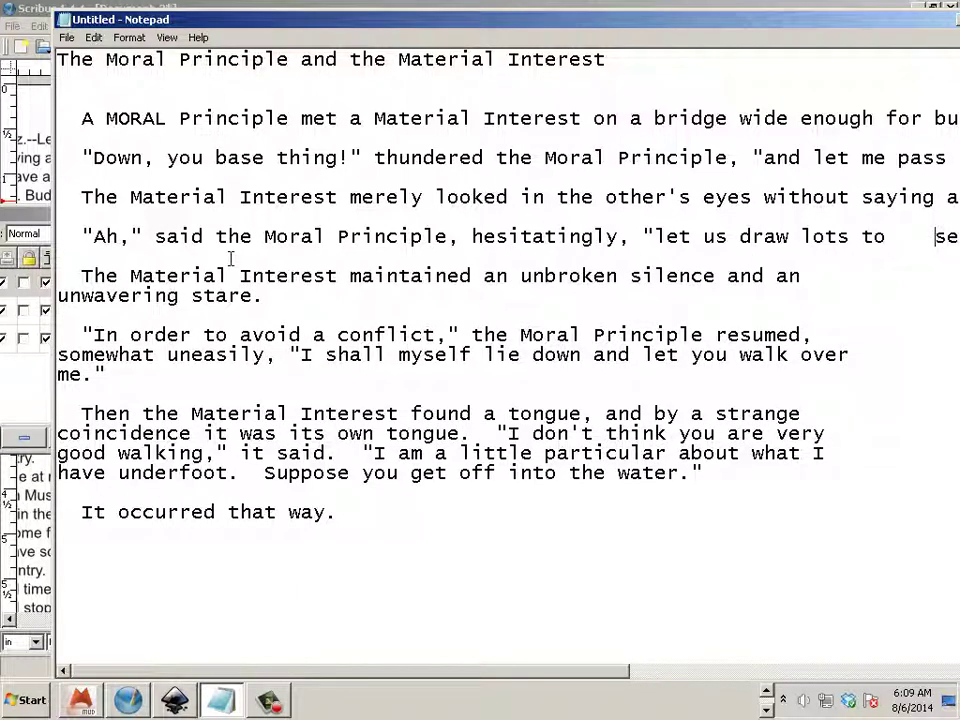
key("BackSpace")
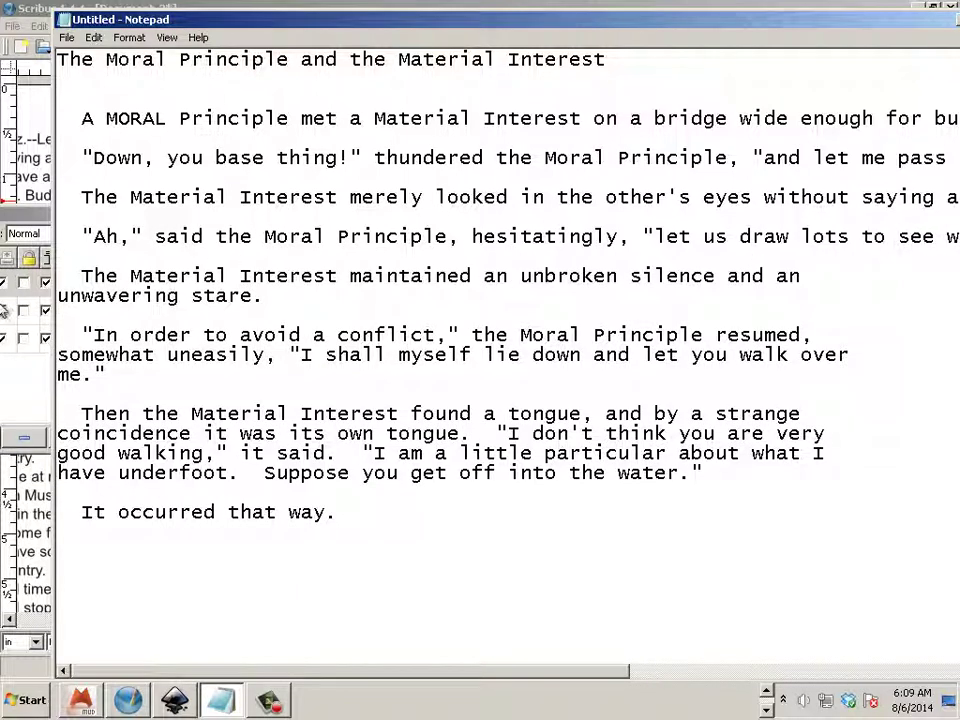
Join 'unwavering stare.', 'somewhat uneasily' and 'coincidence' onto their lines with single spaces.
left_click(58, 296)
key("BackSpace")
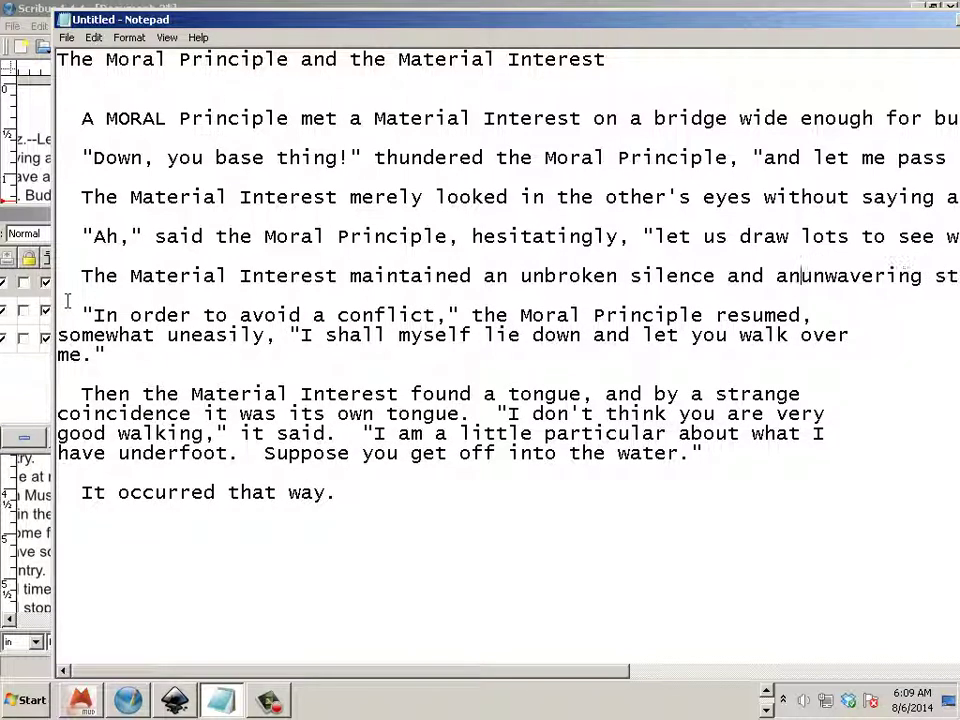
key("Tab")
key("BackSpace")
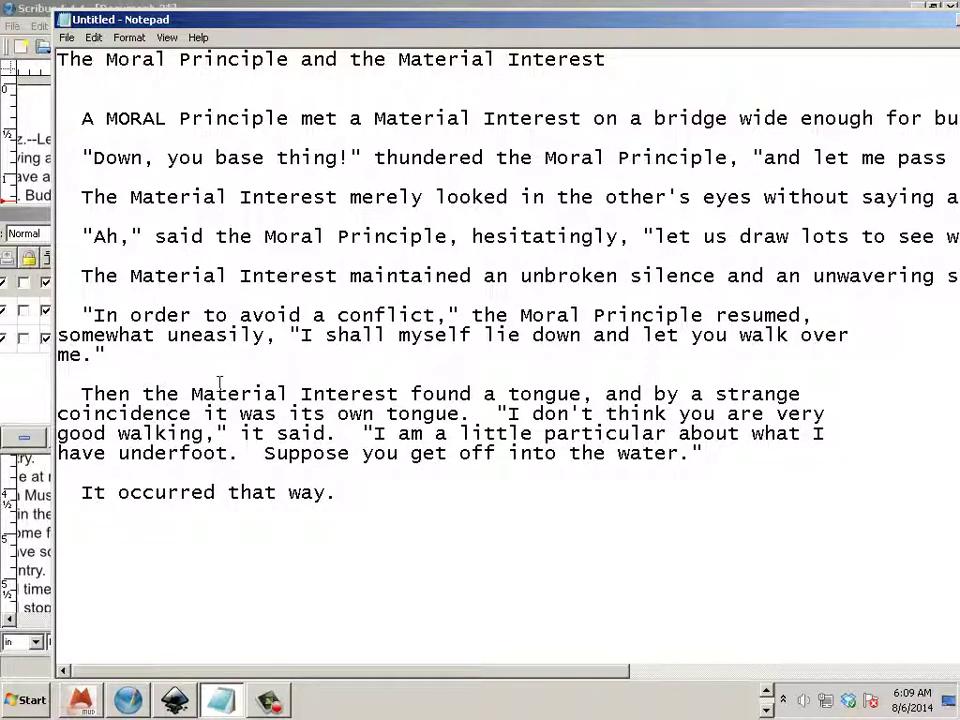
key("BackSpace")
key("BackSpace")
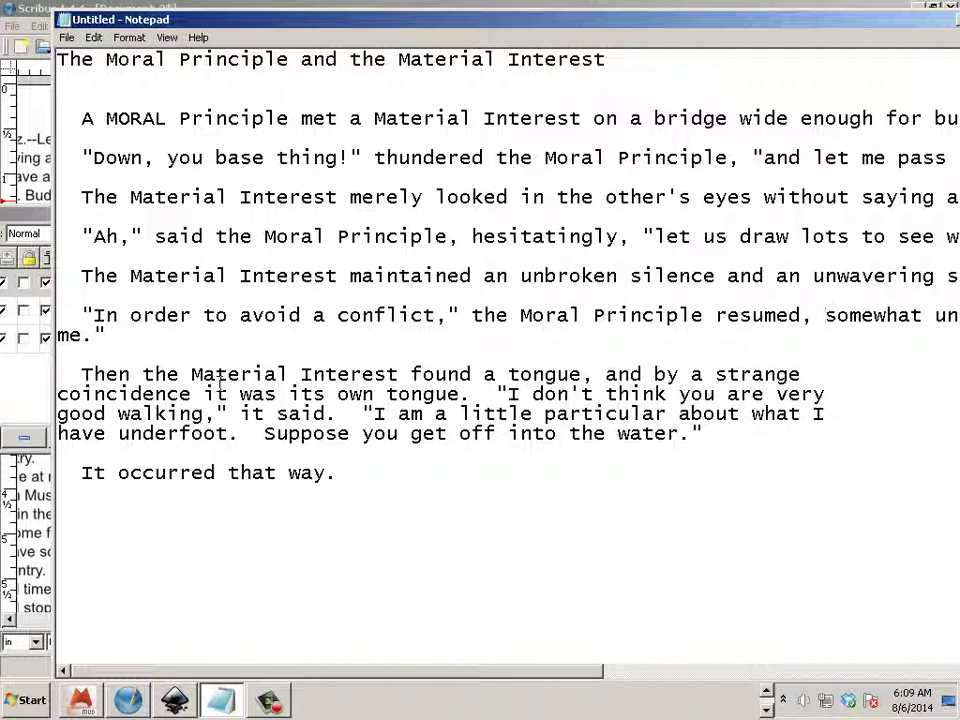
left_click(59, 393)
key("BackSpace")
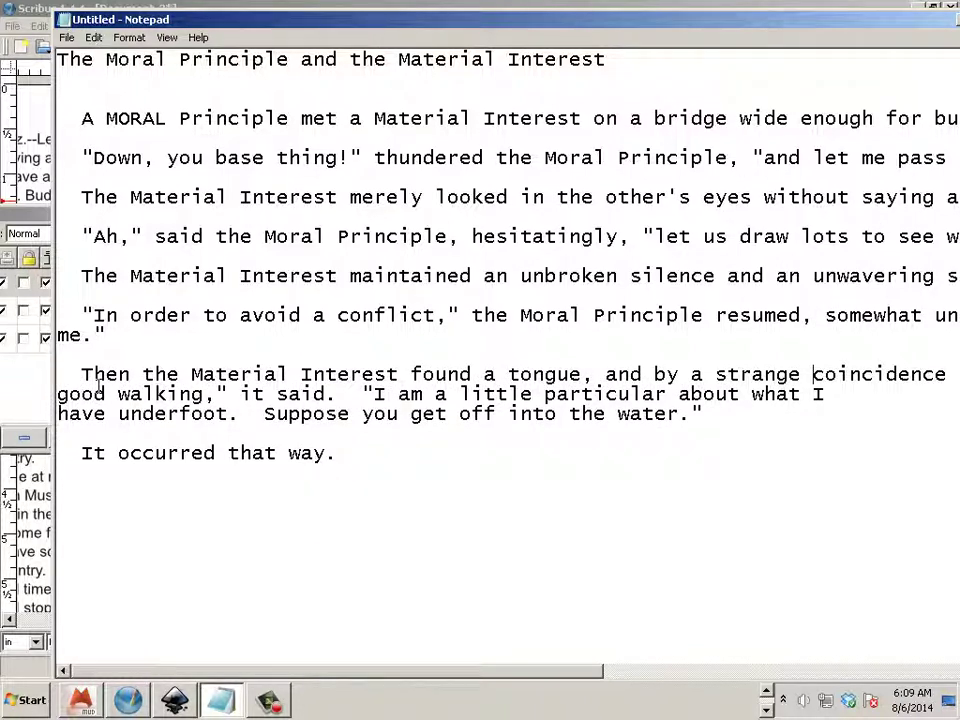
key("BackSpace")
Reduce the double space after 'it said.' and start the 'I am a little particular' quote on a new line.
scroll(185, 420, "right", 5)
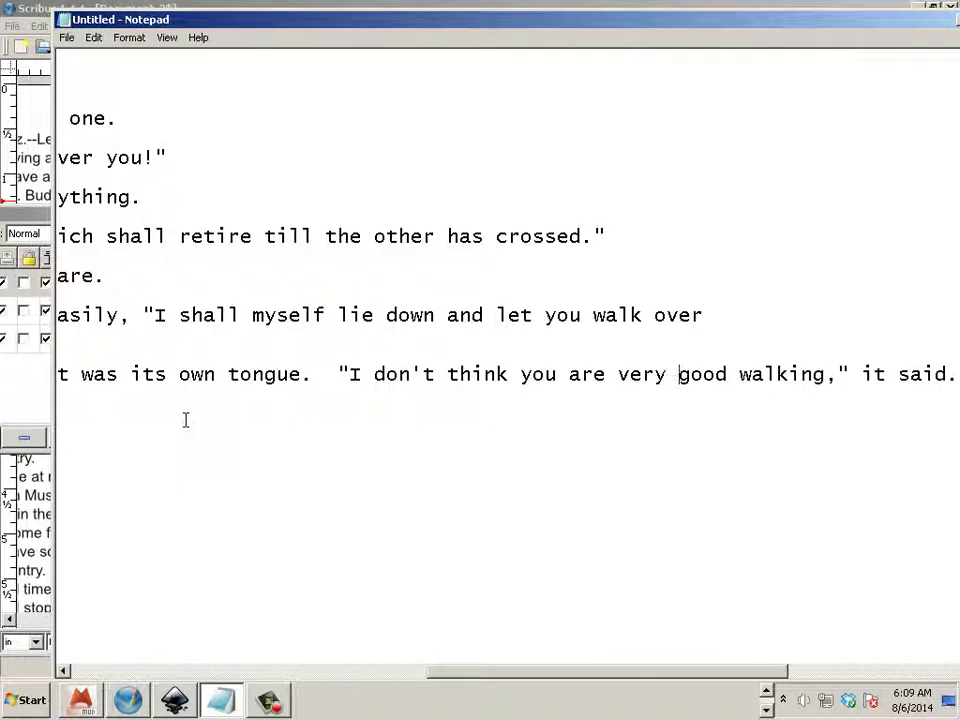
left_click_drag(499, 676, 636, 678)
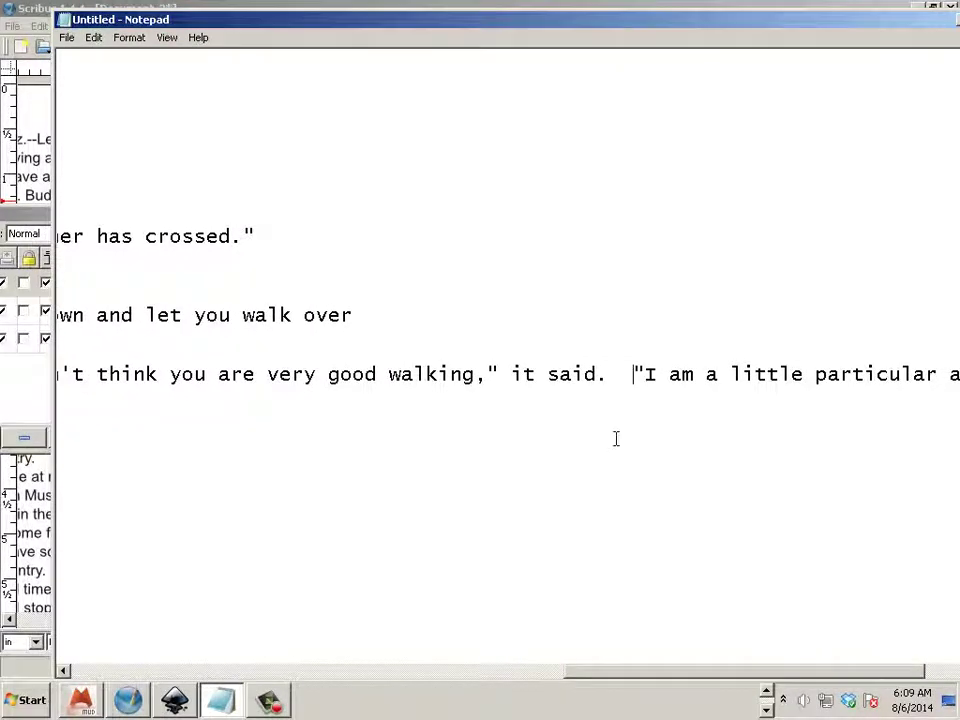
key("BackSpace")
key("BackSpace")
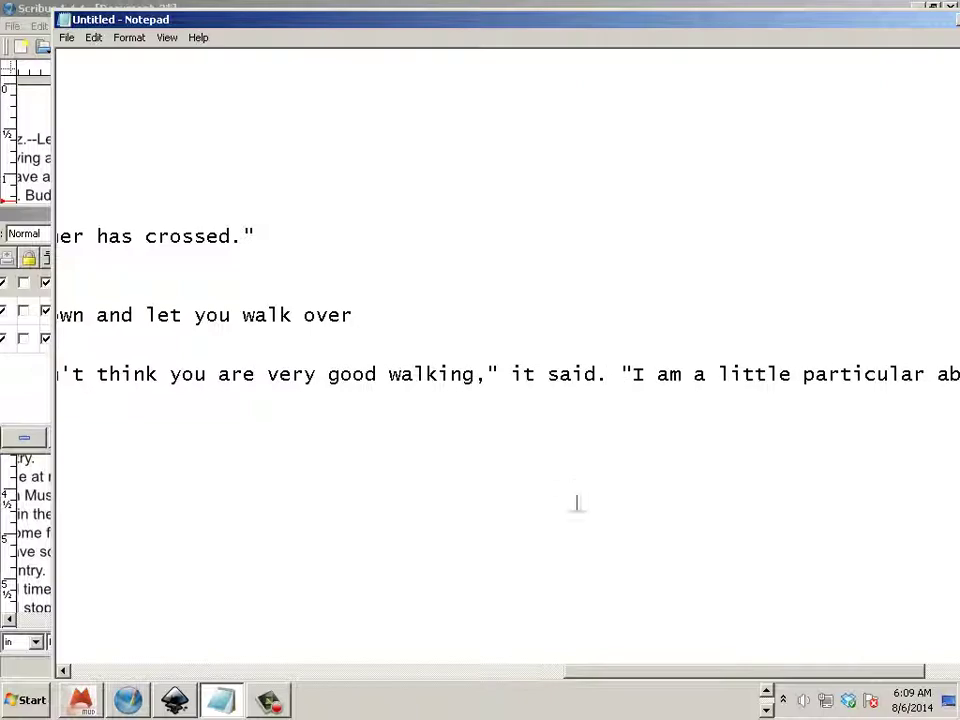
left_click_drag(647, 676, 780, 670)
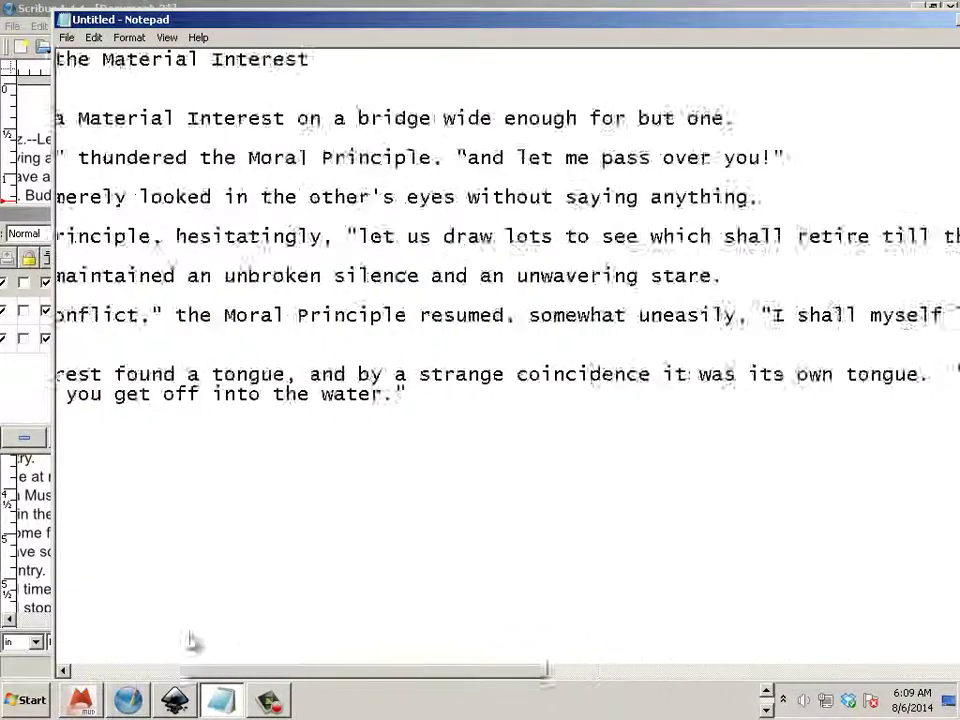
left_click_drag(190, 640, 332, 636)
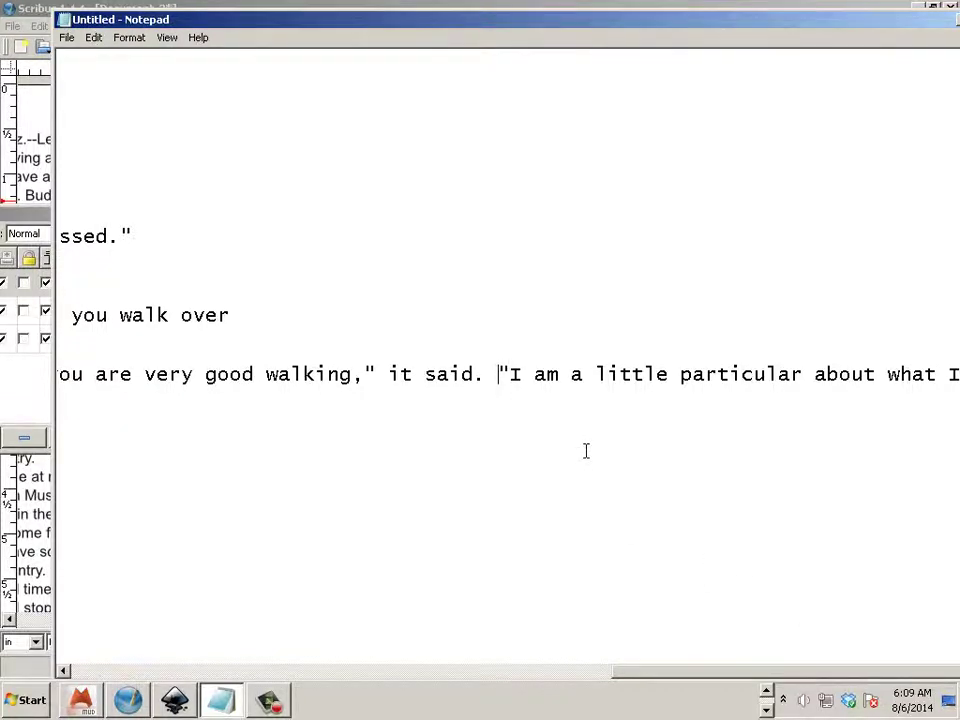
key("Return")
Join 'have underfoot' to the previous line, set 'It occurred that way.' apart after a blank line, and select the whole fable.
left_click(59, 413)
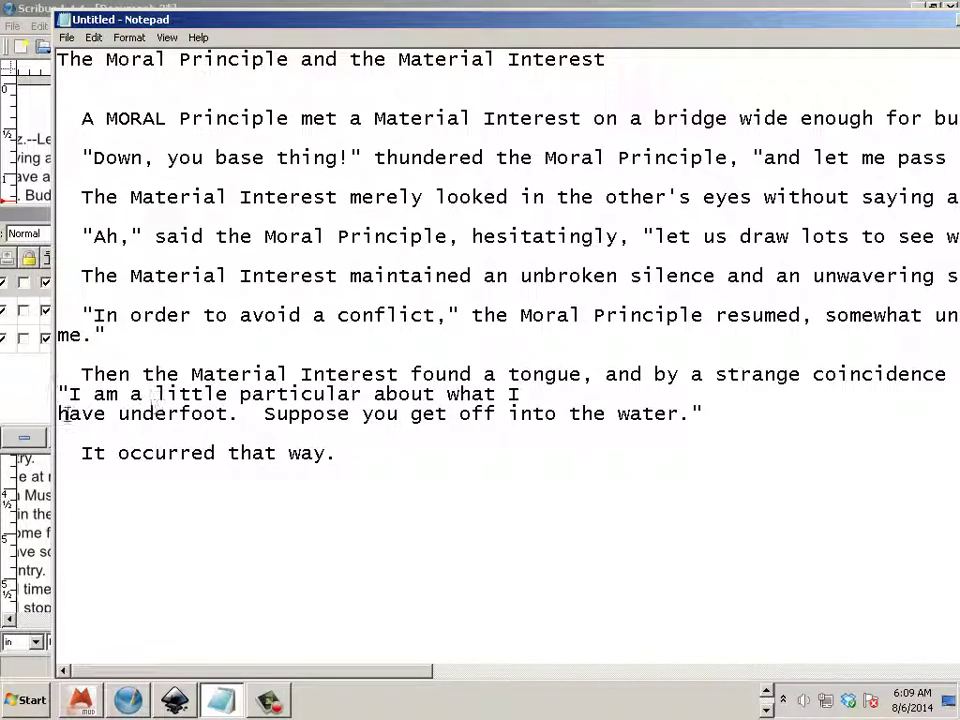
key("BackSpace")
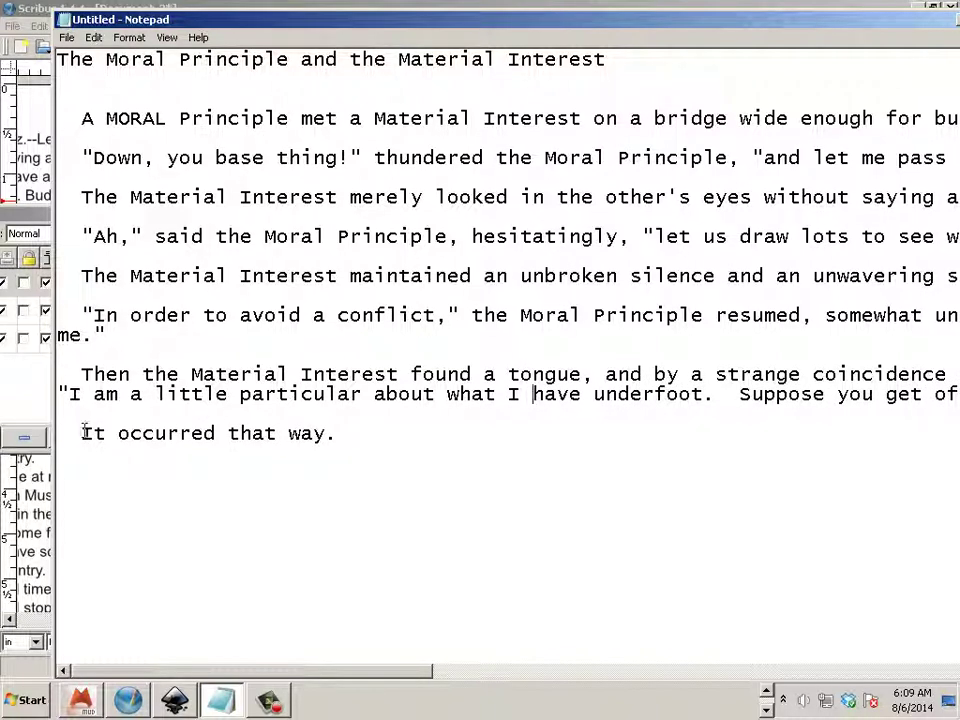
key("BackSpace")
key("BackSpace")
key("BackSpace")
key("BackSpace")
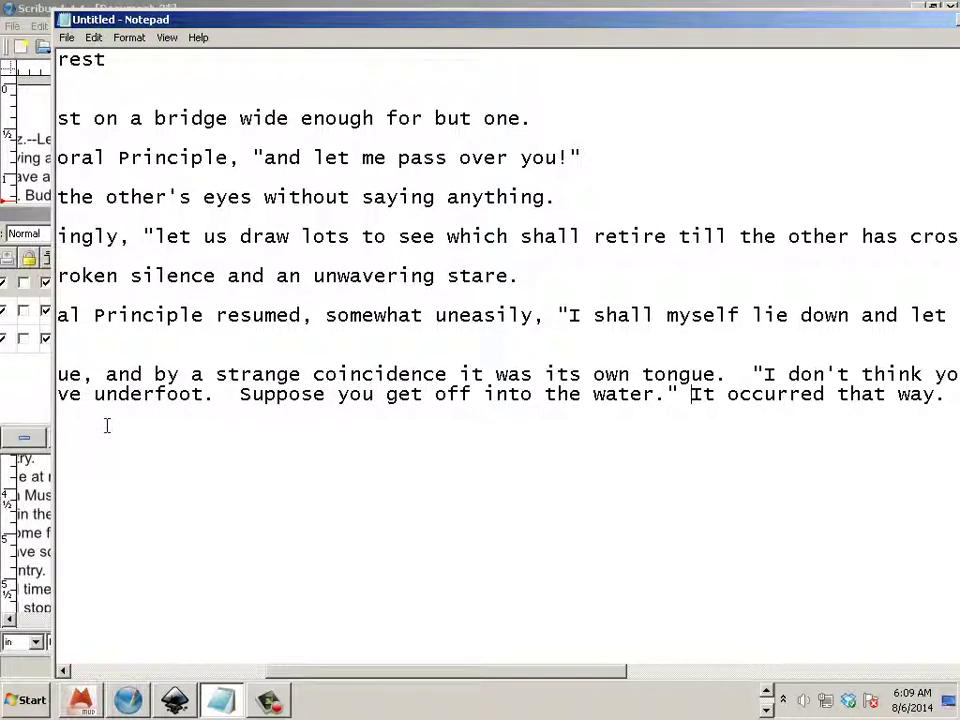
key("BackSpace")
key("Return")
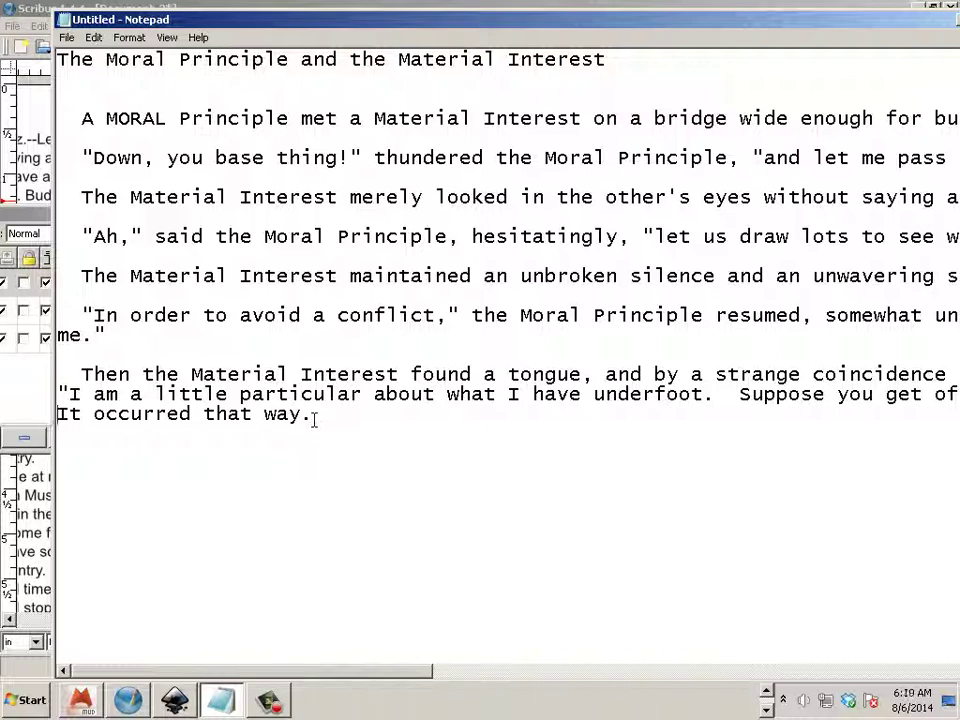
key("Return")
left_click_drag(311, 410, 62, 61)
left_click_drag(320, 433, 52, 60)
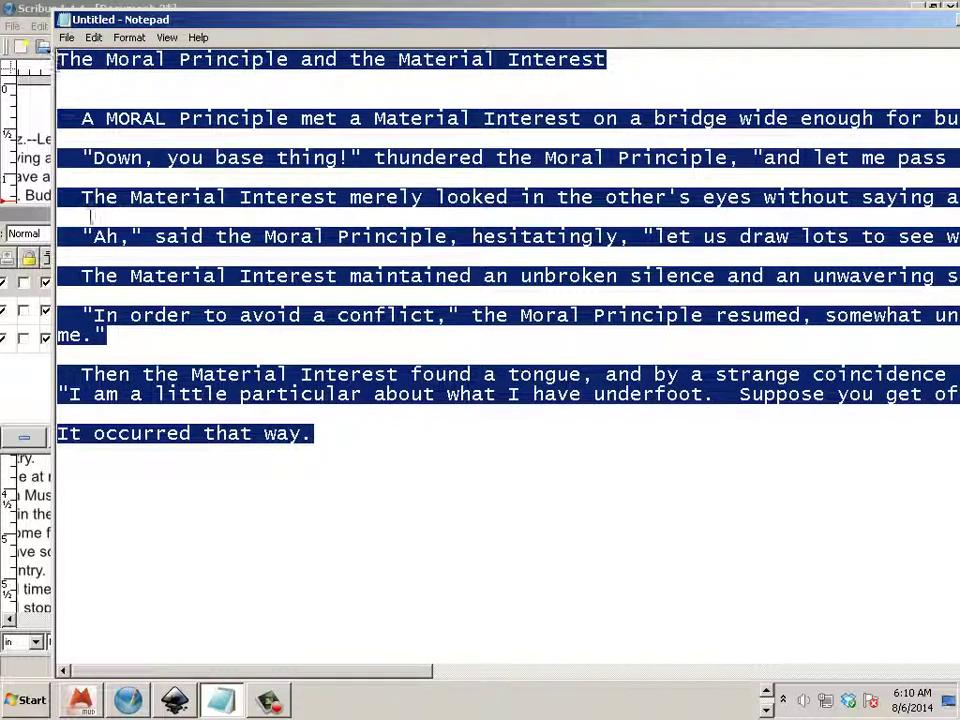
In Scribus, replace the fable frame's text with the cleaned fable and hide the object properties.
key("alt+Tab")
double_click(523, 386)
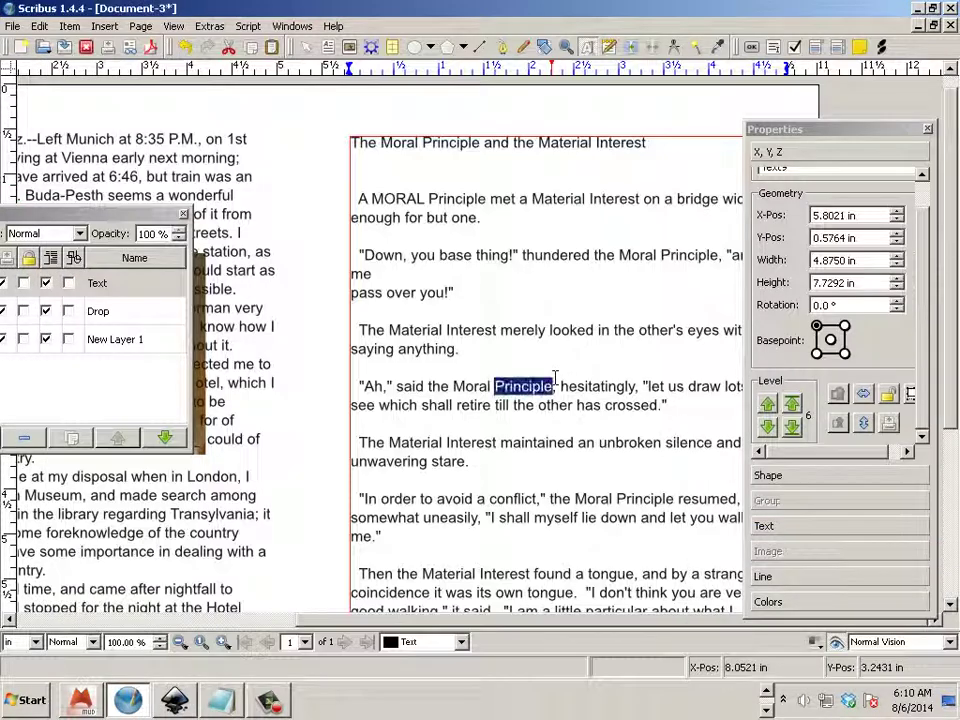
left_click(555, 386)
key("ctrl+a")
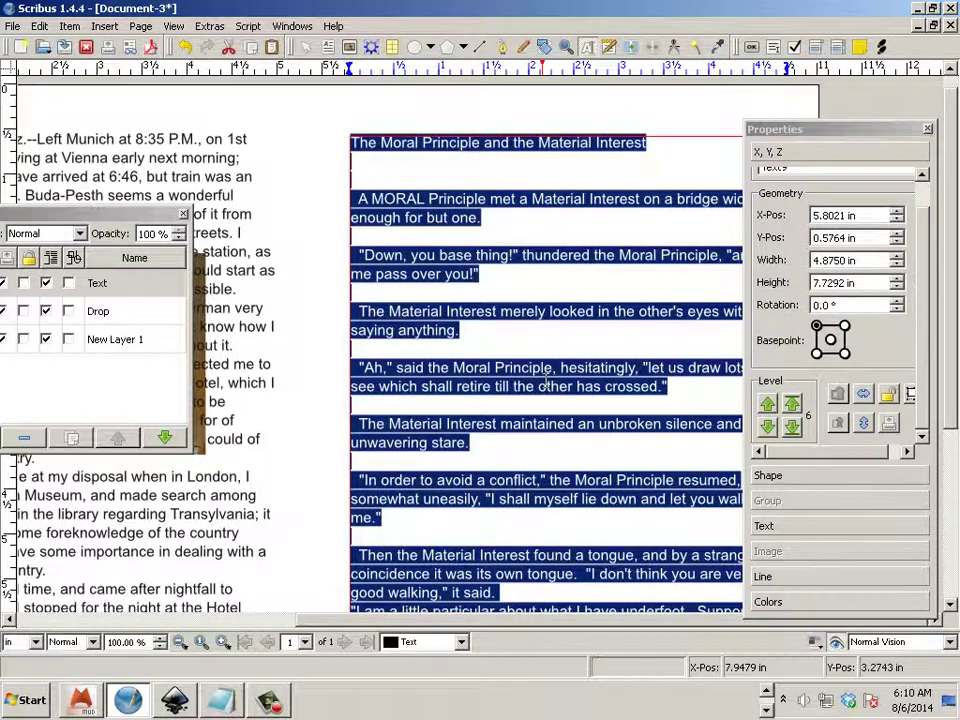
left_click(555, 442)
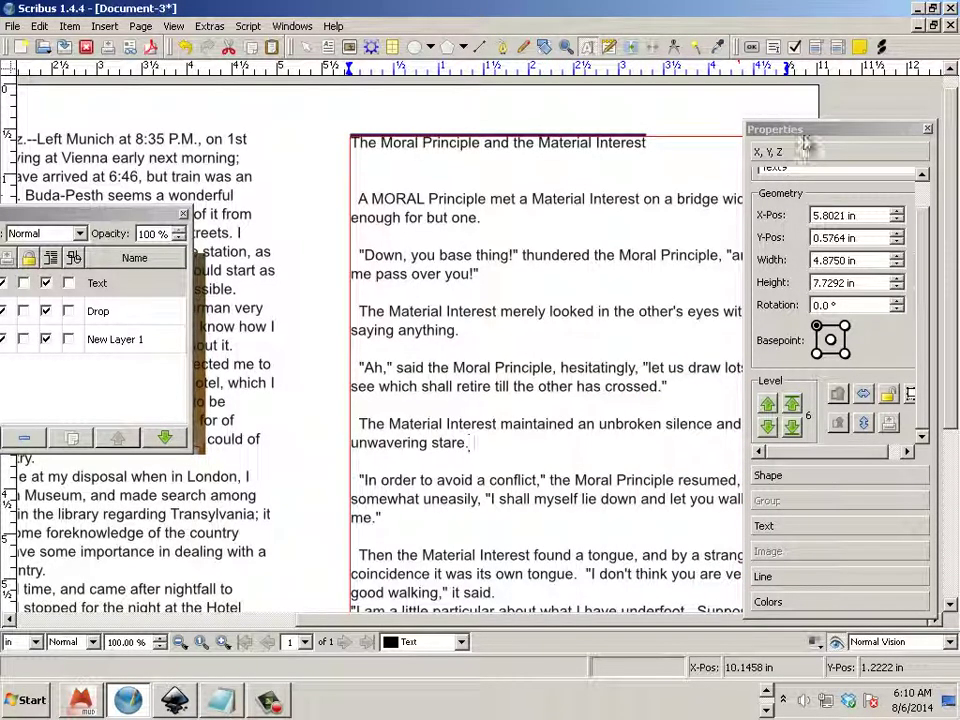
left_click(927, 129)
Break the text after 'it said.' so the 'I am a little particular' quote starts its own paragraph.
scroll(562, 333, "down", 1)
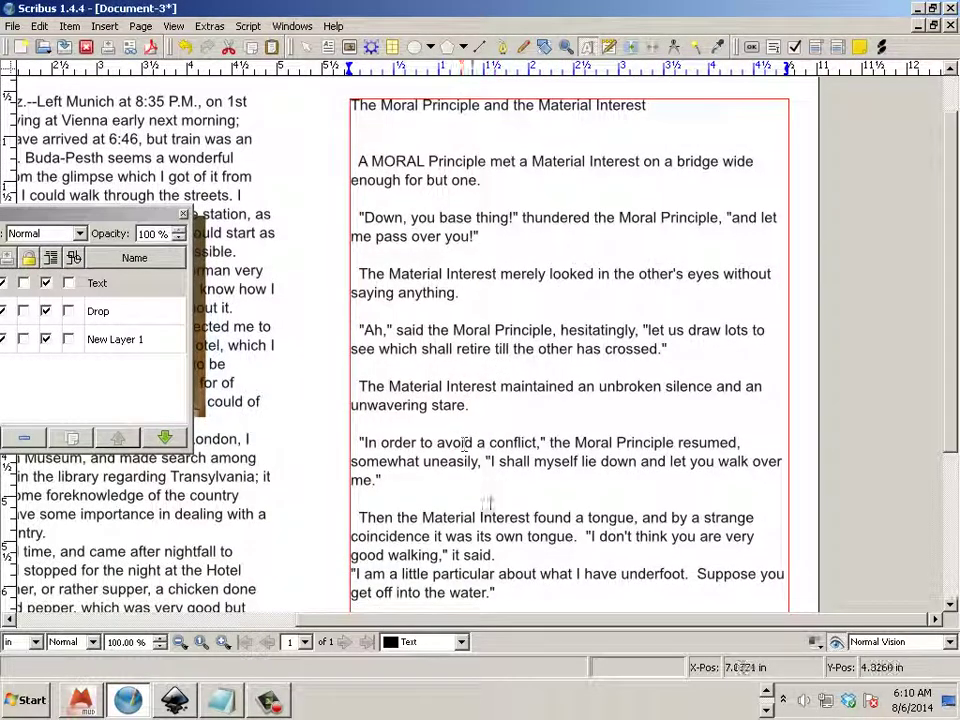
scroll(495, 516, "down", 2)
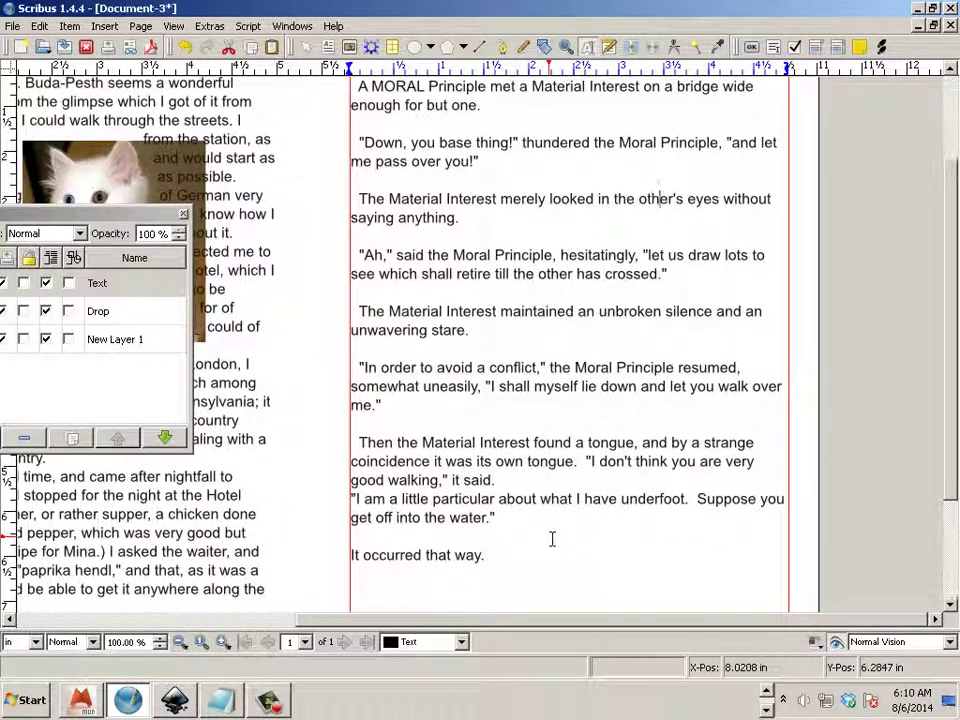
left_click(531, 480)
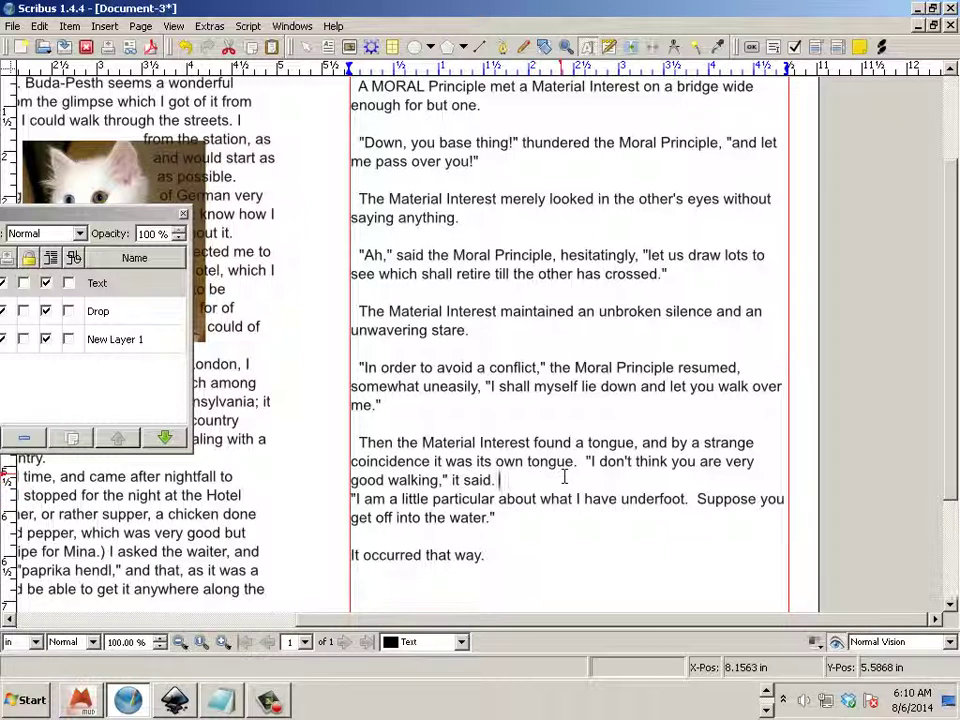
key("Return")
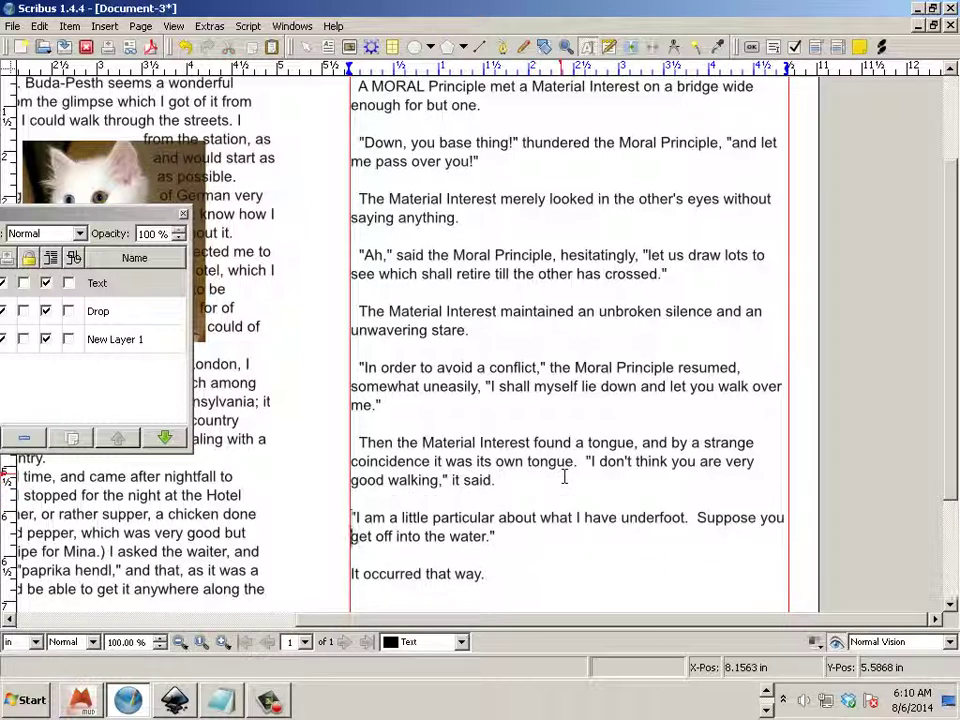
key("BackSpace")
key("BackSpace")
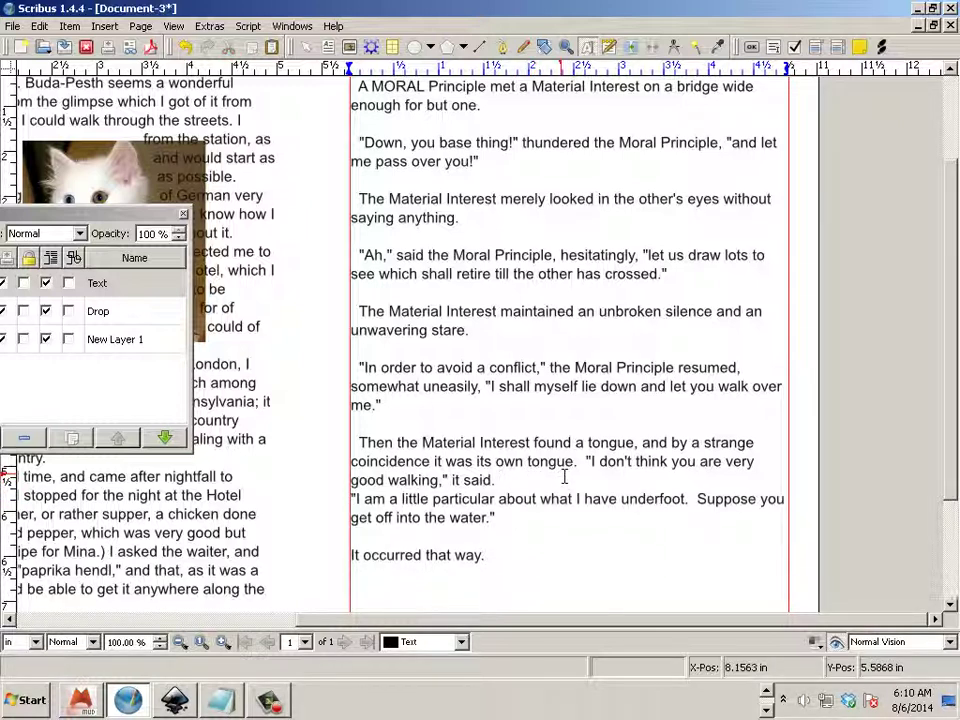
key("Return")
key("Return")
left_click(564, 478)
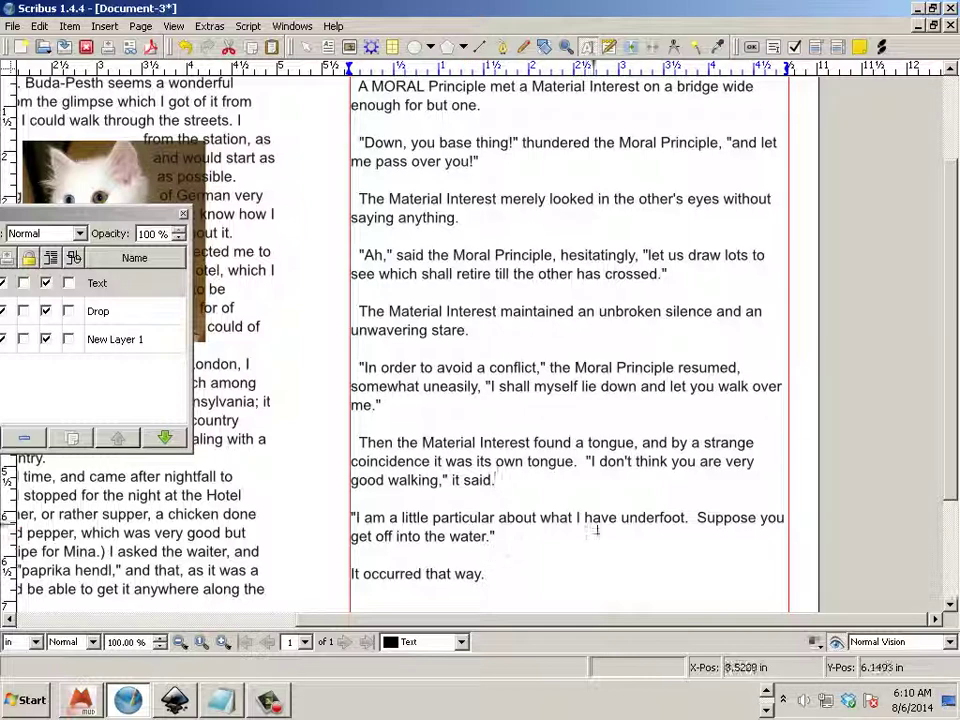
scroll(598, 527, "up", 2)
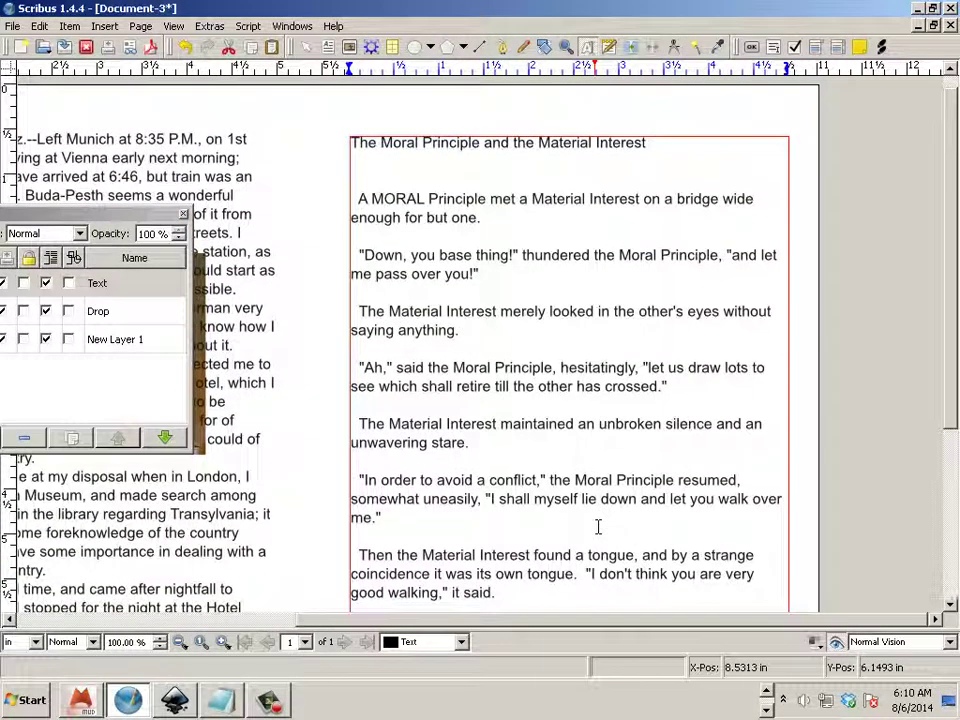
scroll(598, 527, "down", 2)
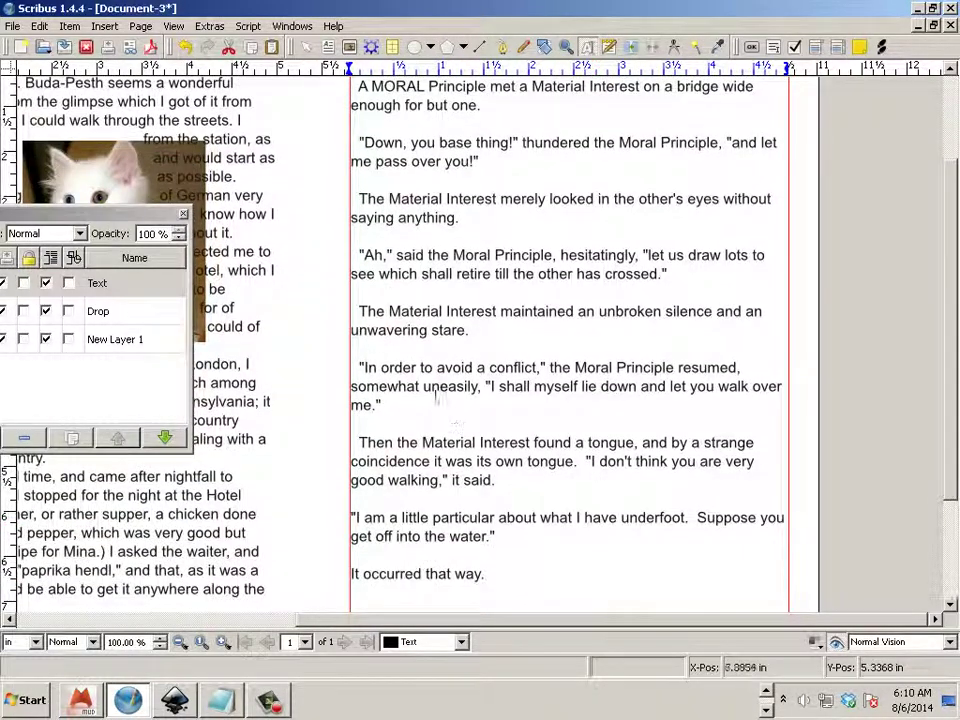